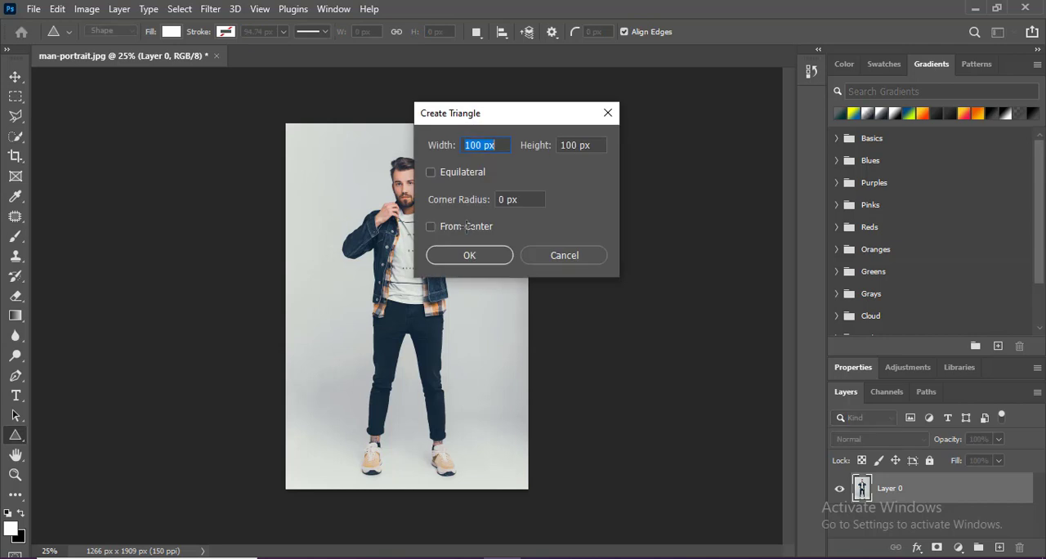
- Cancel the triangle creation, give the layer list more room, and duplicate Layer 0
{"action": "key", "text": "Escape"}
{"action": "left_click_drag", "start_coordinate": [964, 393], "coordinate": [946, 273]}
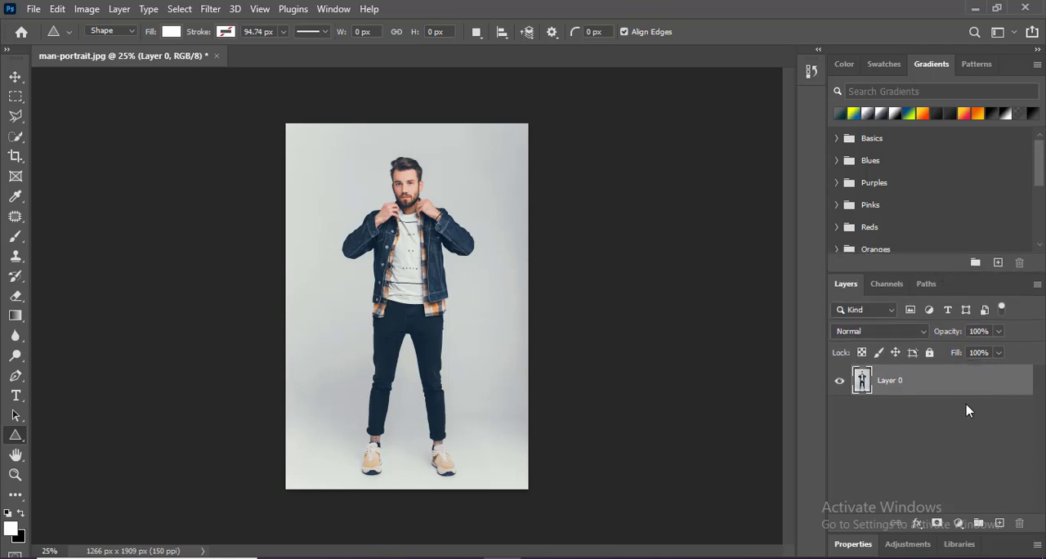
{"action": "left_click_drag", "start_coordinate": [971, 381], "coordinate": [998, 523]}
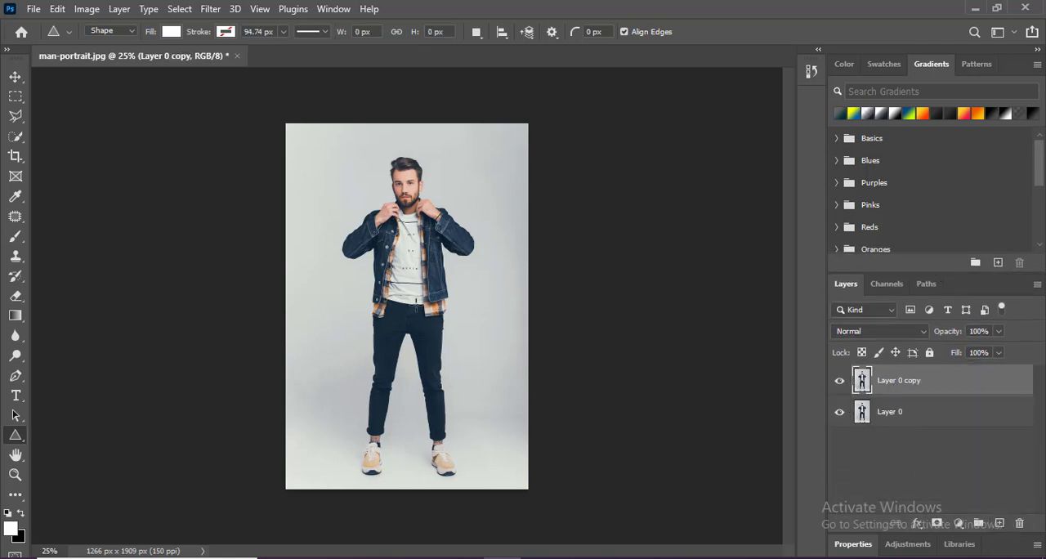
- Select the man on the duplicated layer automatically with Select Subject
{"action": "scroll", "coordinate": [409, 202], "scroll_direction": "up", "scroll_amount": 2}
{"action": "left_click", "coordinate": [16, 136]}
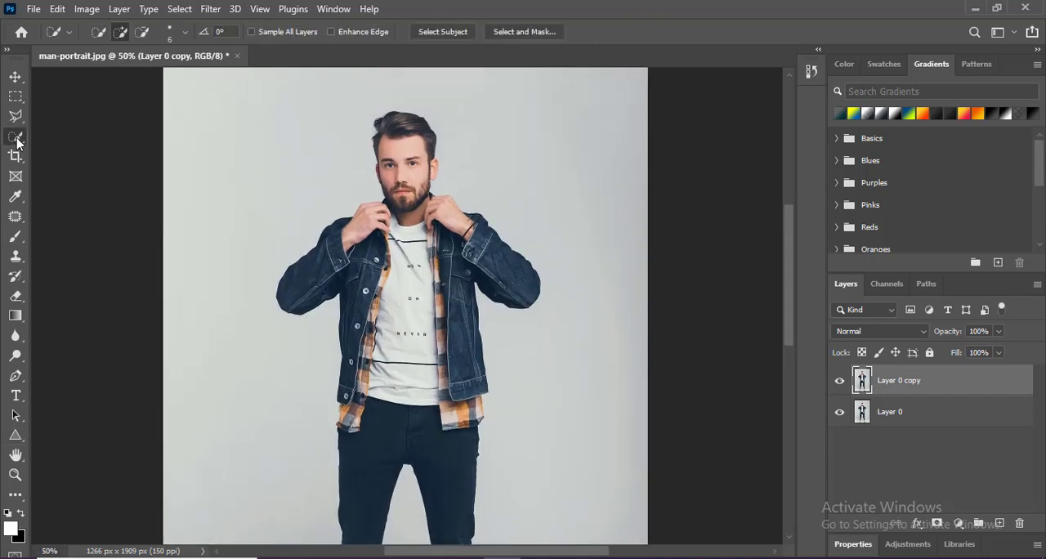
{"action": "left_click", "coordinate": [435, 32]}
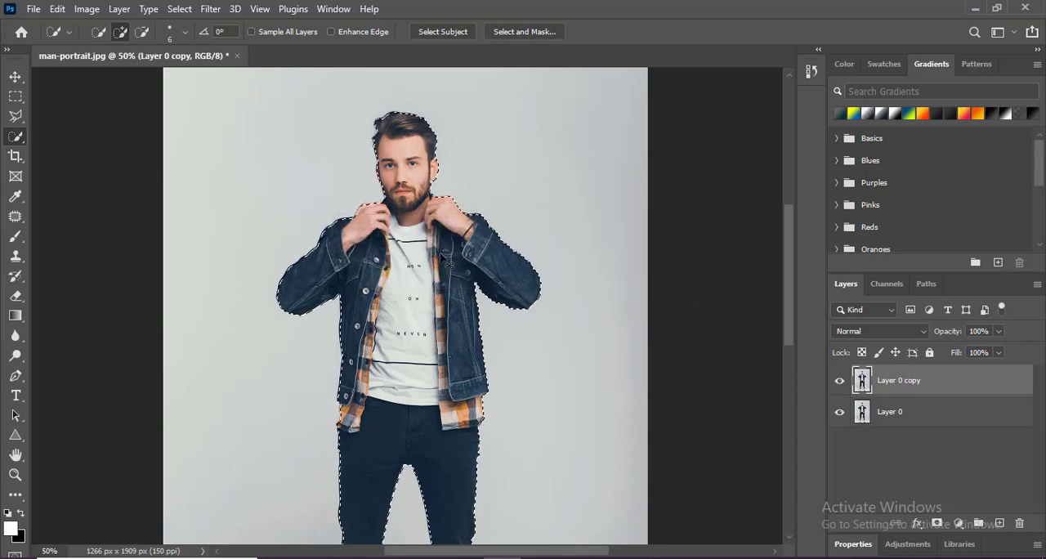
- Add the missing sole, heel and lace edges of the shoe on the image's right side to the selection with the Quick Selection tool
{"action": "key", "text": "ctrl+0"}
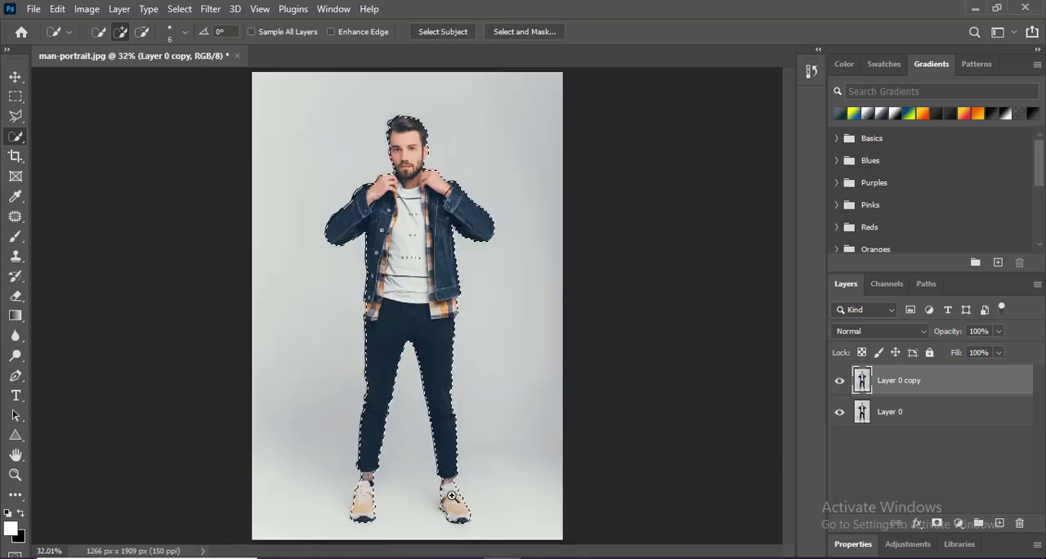
{"action": "scroll", "coordinate": [458, 504], "scroll_direction": "up", "scroll_amount": 2}
{"action": "scroll", "coordinate": [459, 504], "scroll_direction": "up", "scroll_amount": 1}
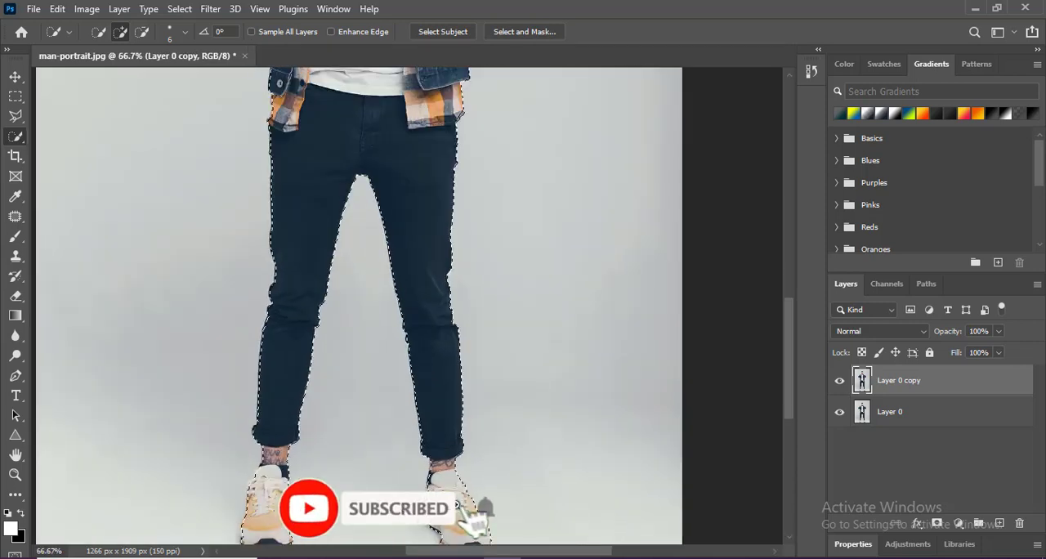
{"action": "scroll", "coordinate": [459, 504], "scroll_direction": "up", "scroll_amount": 1}
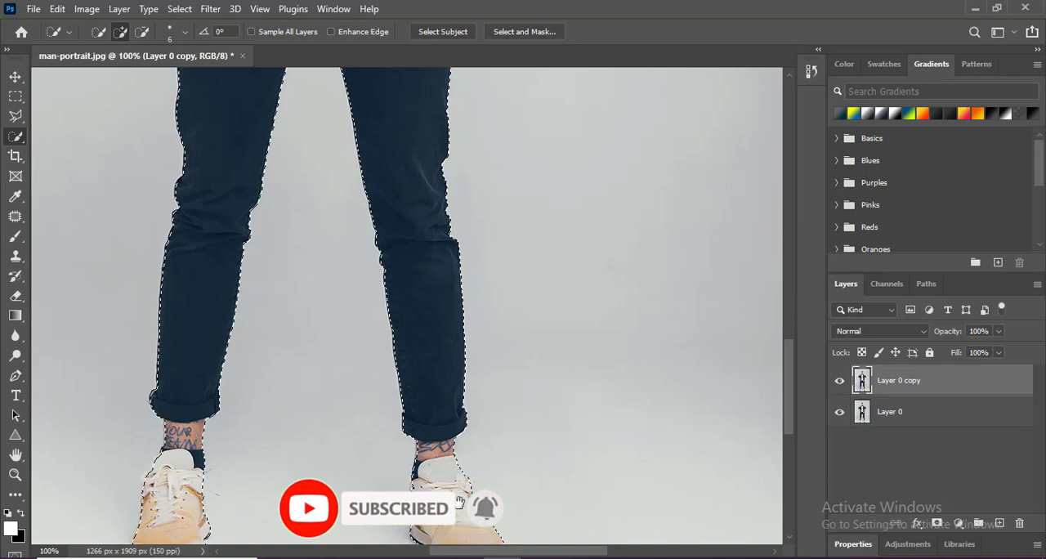
{"action": "scroll", "coordinate": [458, 500], "scroll_direction": "up", "scroll_amount": 1}
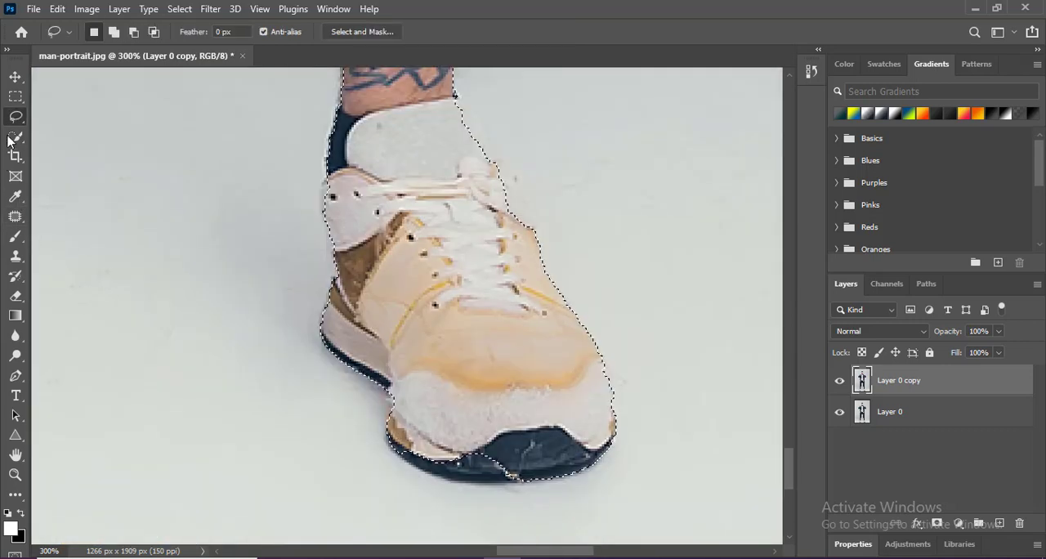
{"action": "left_click_drag", "start_coordinate": [16, 136], "coordinate": [24, 140]}
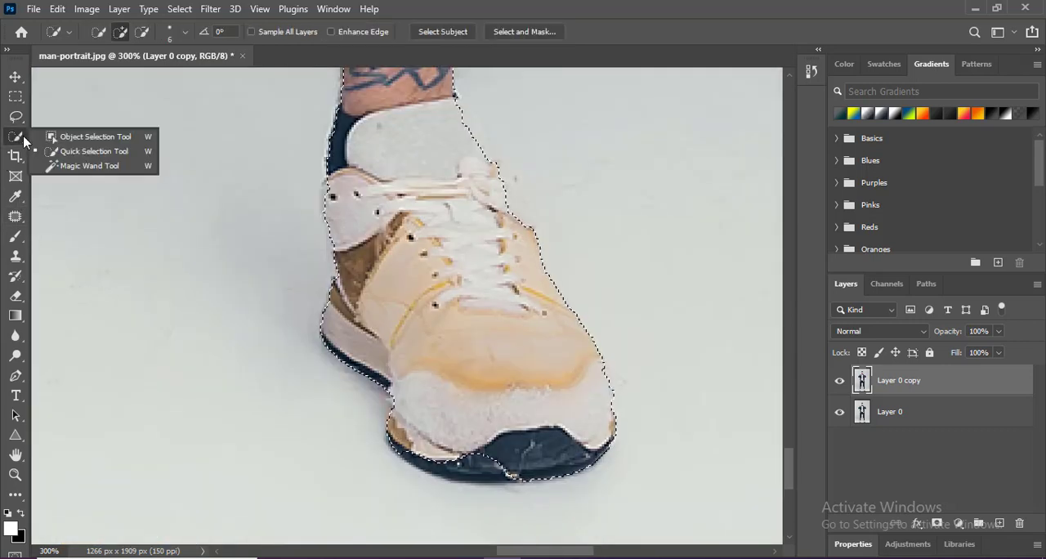
{"action": "left_click", "coordinate": [89, 151]}
{"action": "mouse_move", "coordinate": [472, 448]}
{"action": "left_mouse_down"}
{"action": "mouse_move", "coordinate": [480, 463]}
{"action": "mouse_move", "coordinate": [412, 453]}
{"action": "left_mouse_up"}
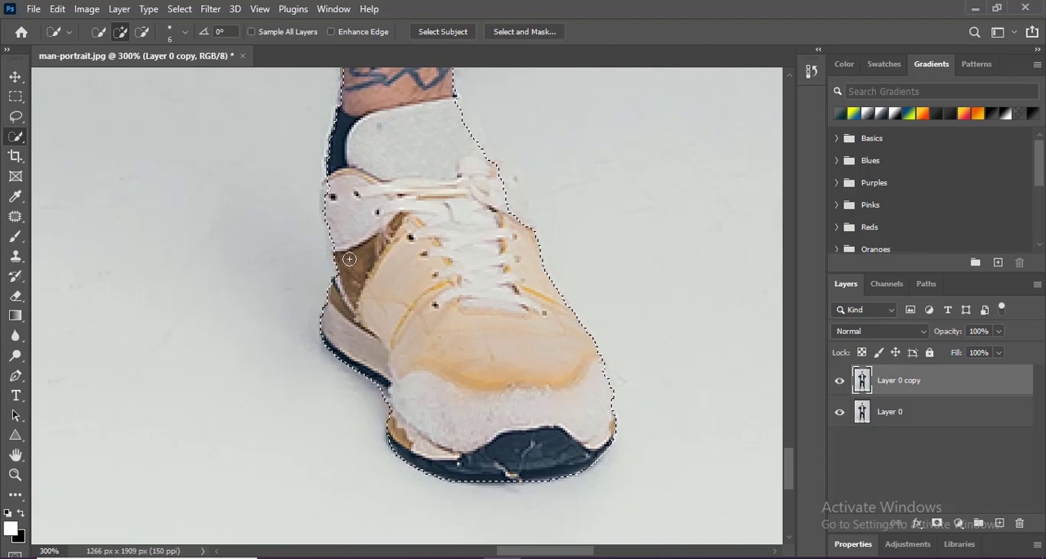
{"action": "left_click_drag", "start_coordinate": [334, 236], "coordinate": [332, 196]}
{"action": "left_click_drag", "start_coordinate": [499, 168], "coordinate": [527, 221]}
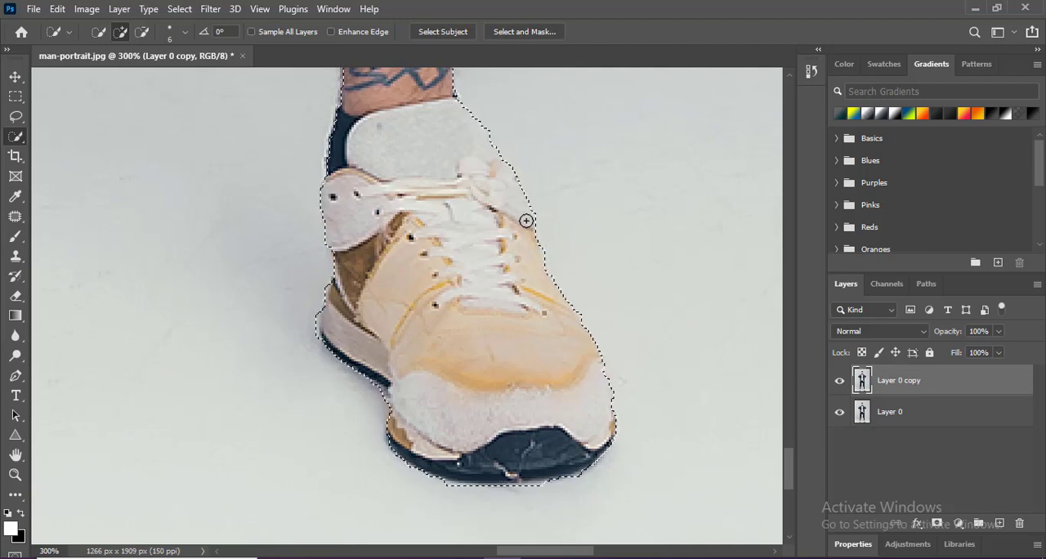
- Touch up the selection edge just below the man's earlobe and feather the selection by 0.5 pixels
{"action": "key", "text": "ctrl+minus"}
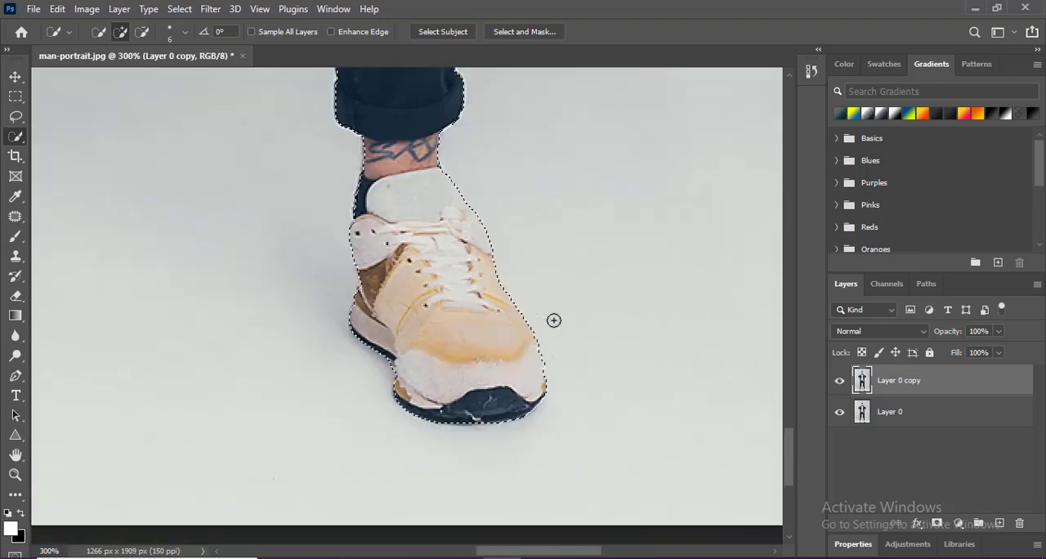
{"action": "left_click_drag", "start_coordinate": [173, 246], "coordinate": [554, 320]}
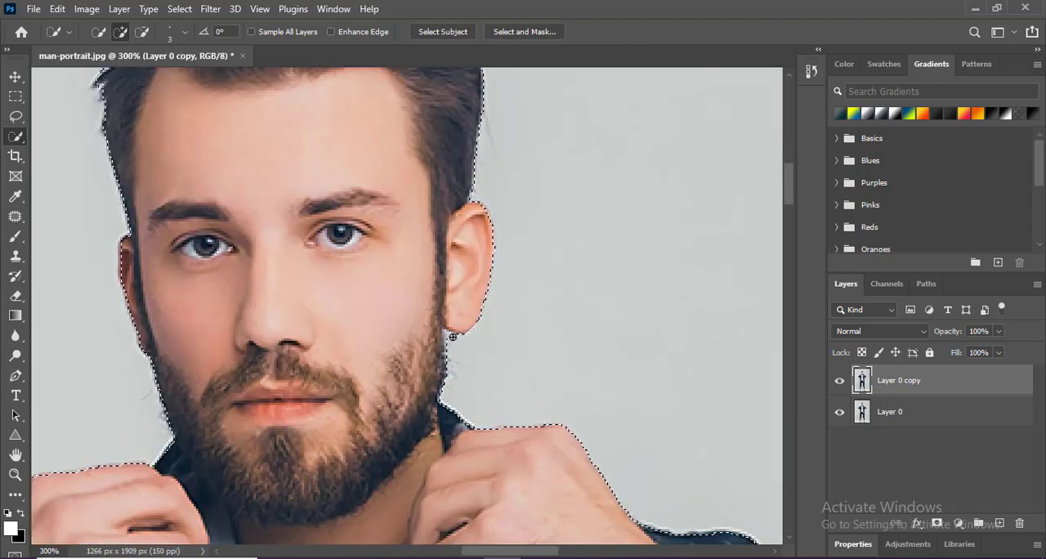
{"action": "left_click", "coordinate": [449, 337], "text": "alt"}
{"action": "key", "text": "shift+F6"}
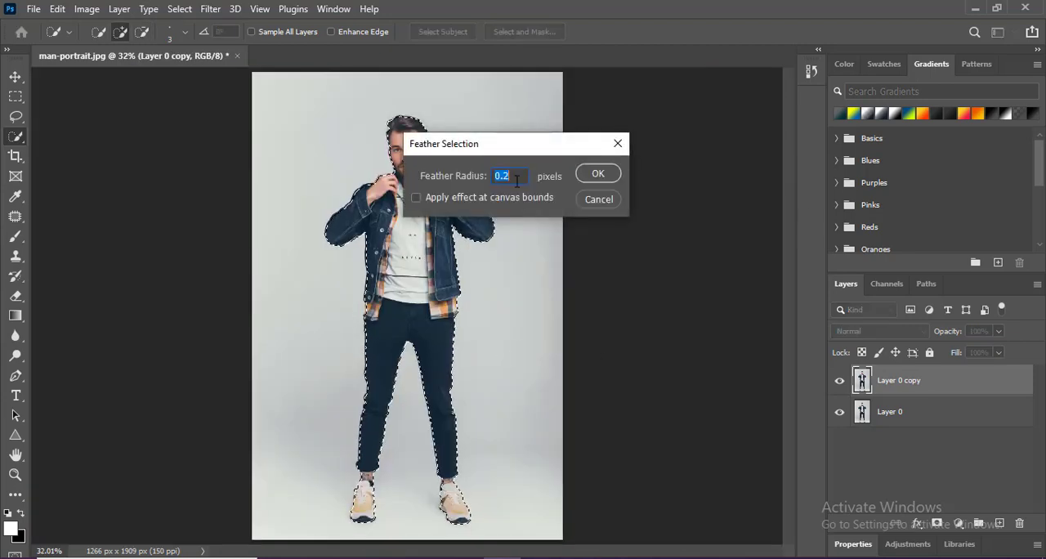
{"action": "type", "text": "0.5"}
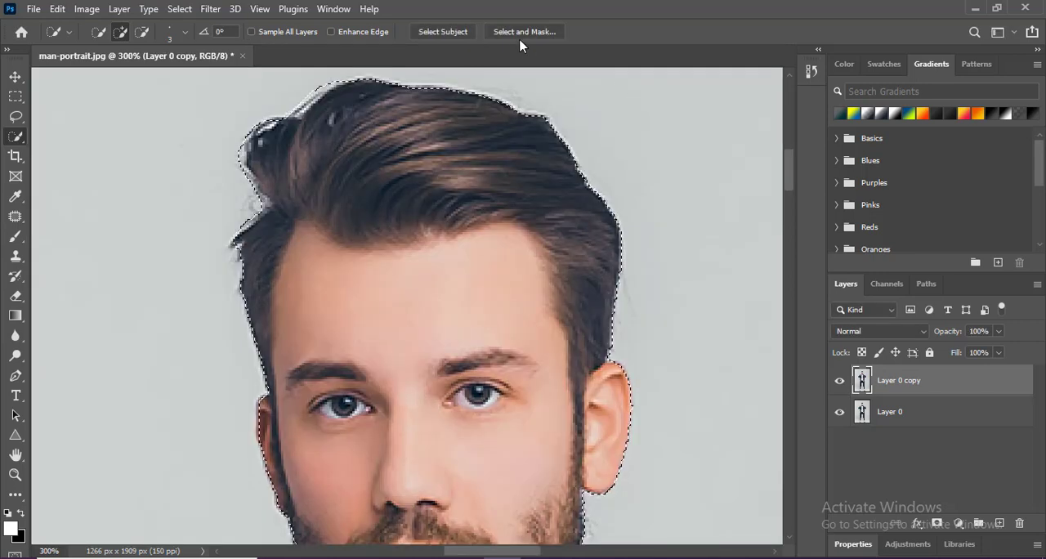
- Refine the light fringe along the man's hair in Select and Mask with a small Refine Edge brush and a 1 px edge detection radius
{"action": "left_click", "coordinate": [514, 32]}
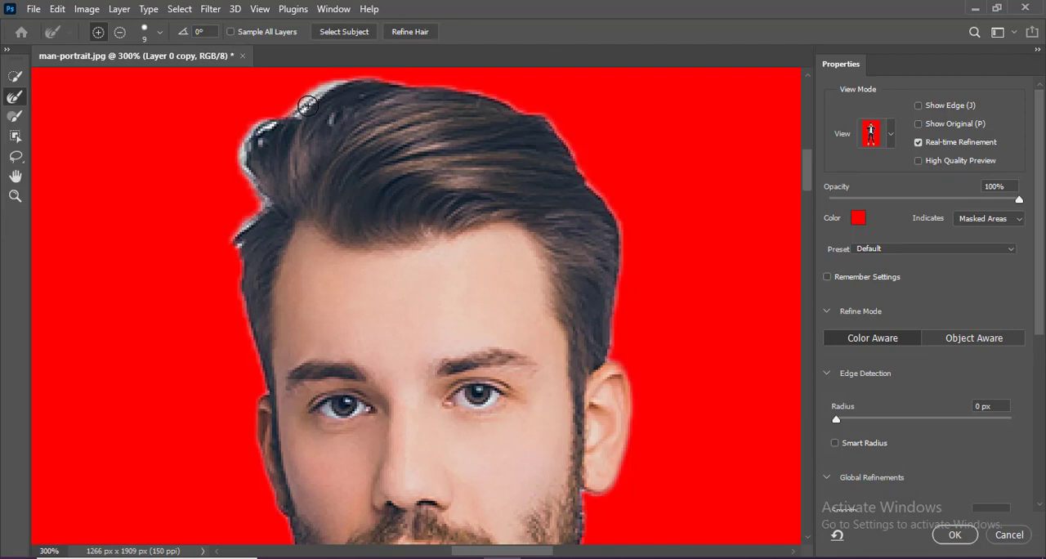
{"action": "left_click", "coordinate": [13, 98]}
{"action": "key", "text": "bracketleft"}
{"action": "key", "text": "bracketleft"}
{"action": "key", "text": "bracketleft"}
{"action": "key", "text": "bracketleft"}
{"action": "left_click_drag", "start_coordinate": [266, 208], "coordinate": [239, 231]}
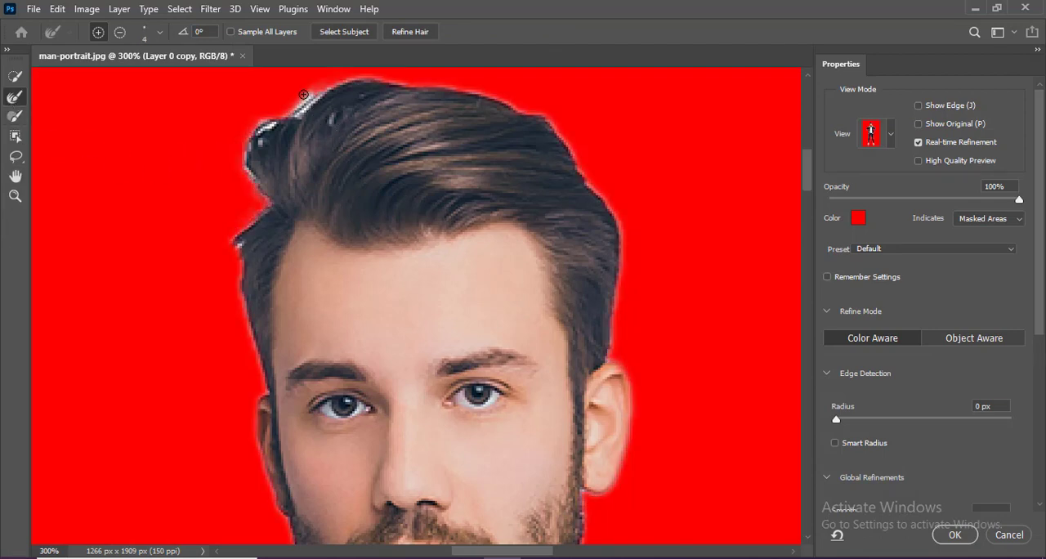
{"action": "mouse_move", "coordinate": [320, 93]}
{"action": "left_mouse_down"}
{"action": "mouse_move", "coordinate": [290, 102]}
{"action": "mouse_move", "coordinate": [310, 92]}
{"action": "left_mouse_up"}
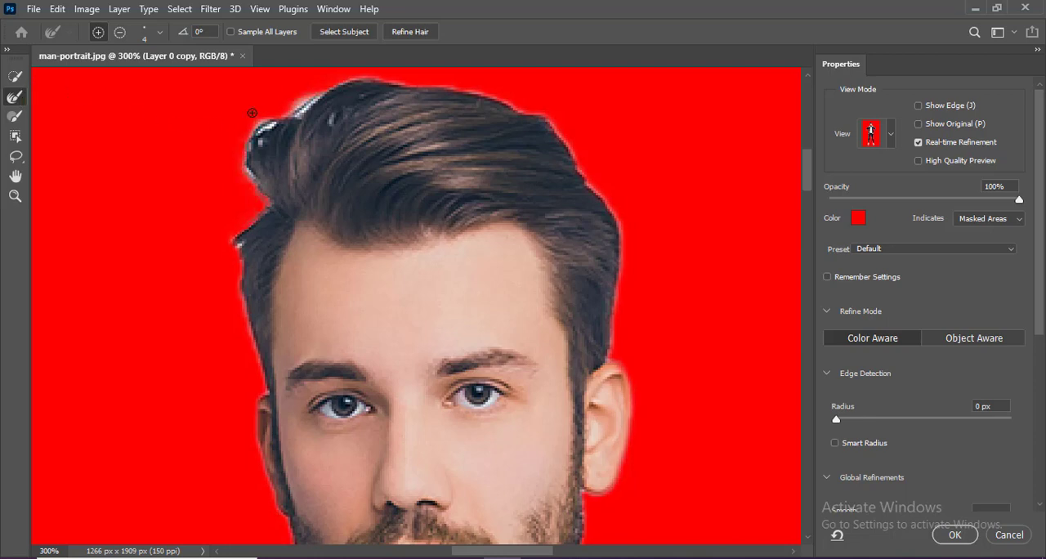
{"action": "key", "text": "bracketright"}
{"action": "key", "text": "bracketright"}
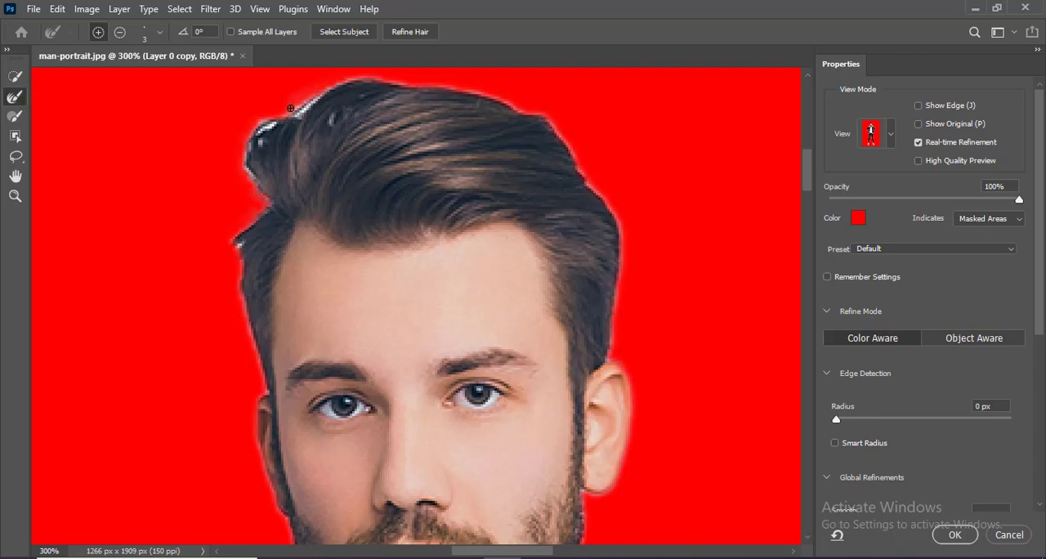
{"action": "left_click", "coordinate": [312, 107]}
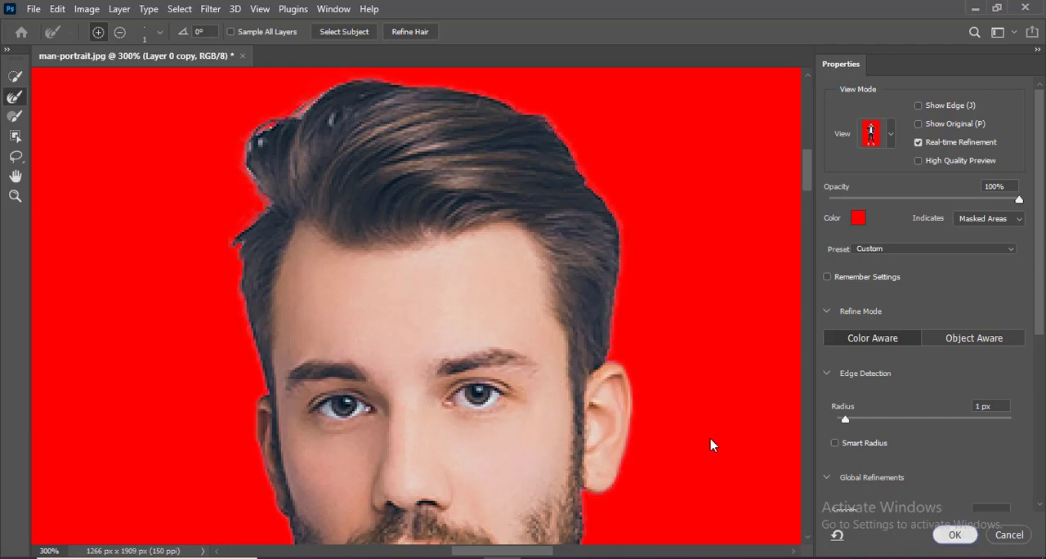
- Mask Layer 0 copy to the selected man, hide Layer 0, and apply the layer mask permanently
{"action": "key", "text": "ctrl+0"}
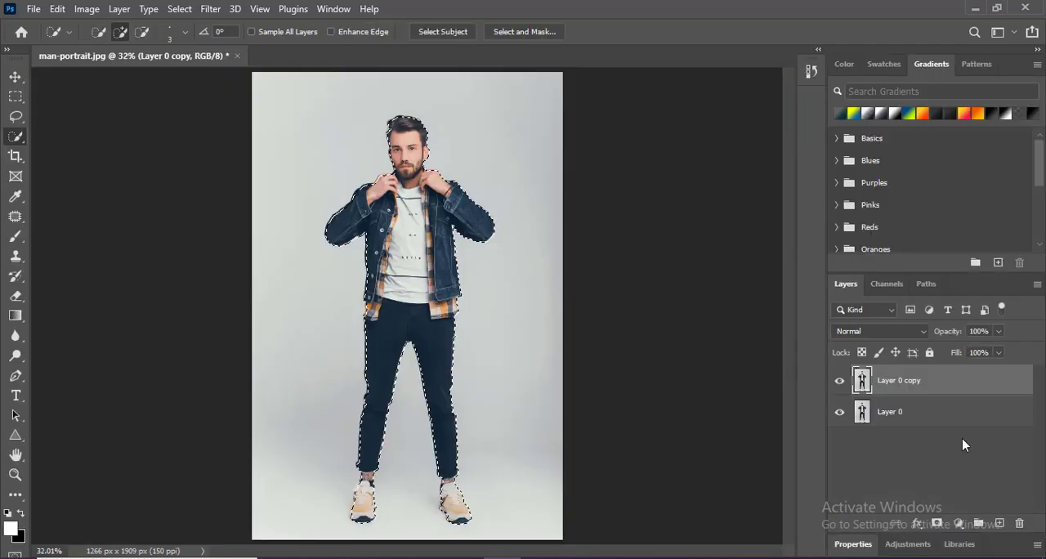
{"action": "left_click", "coordinate": [936, 525]}
{"action": "left_click", "coordinate": [839, 413]}
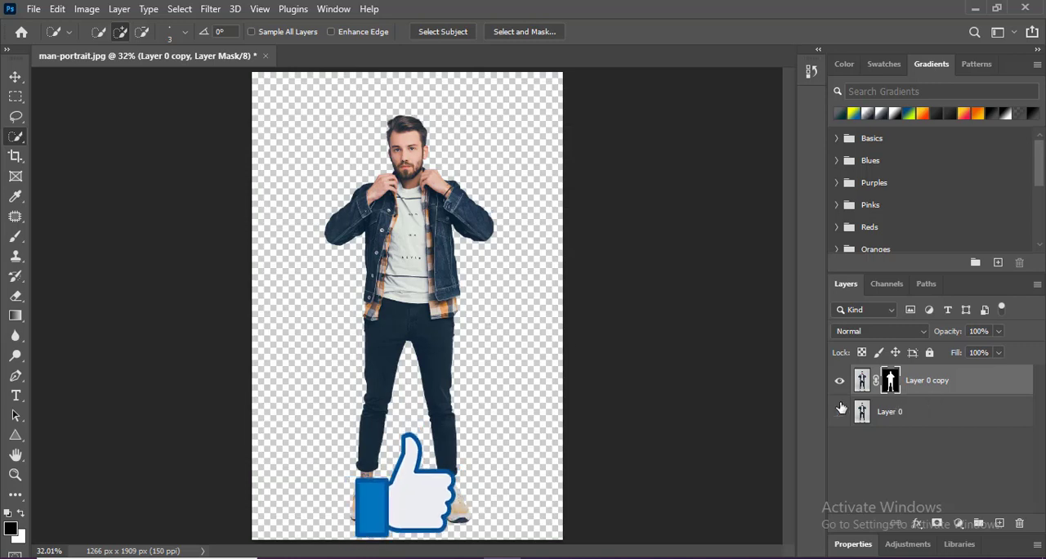
{"action": "right_click", "coordinate": [896, 381]}
{"action": "left_click", "coordinate": [928, 423]}
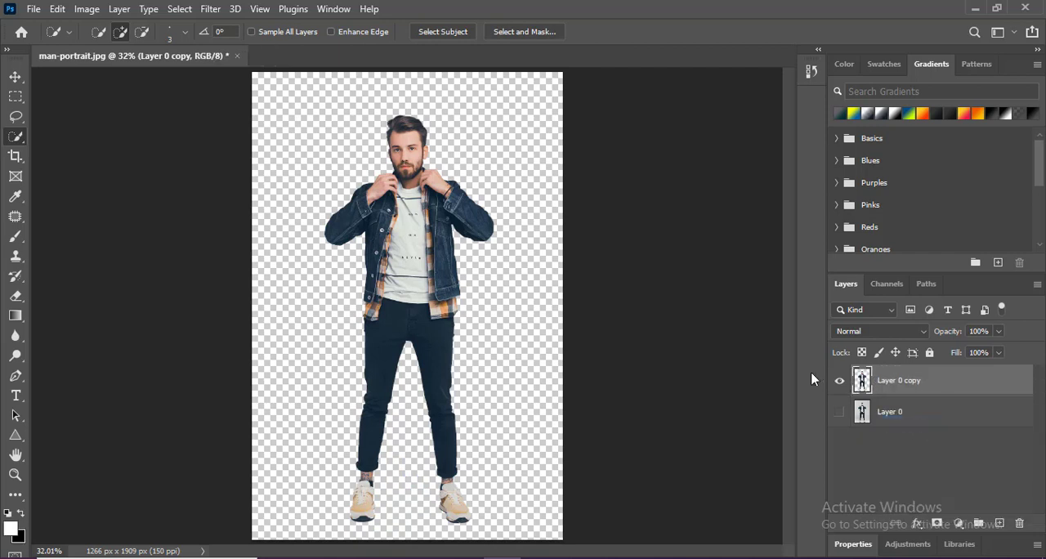
- Compare the cutout with the original photo by switching the visibility of Layer 0 copy and Layer 0
{"action": "left_click", "coordinate": [838, 381]}
{"action": "left_click", "coordinate": [839, 412]}
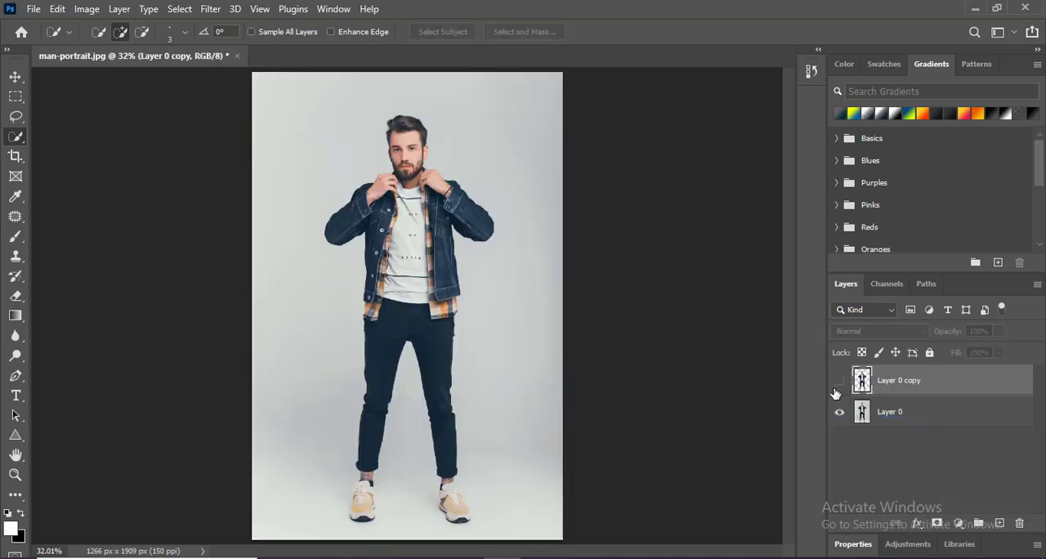
{"action": "left_click", "coordinate": [837, 382]}
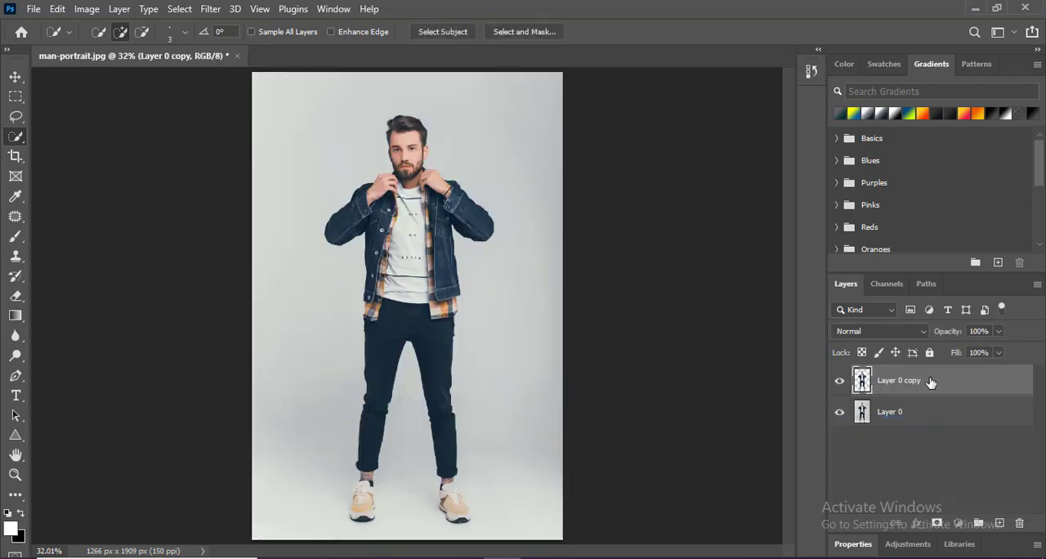
- Add a layer between the cutout and a hidden Layer 0, and turn it into a white-to-dark-navy preset gradient fill
{"action": "left_click", "coordinate": [999, 523], "text": "ctrl"}
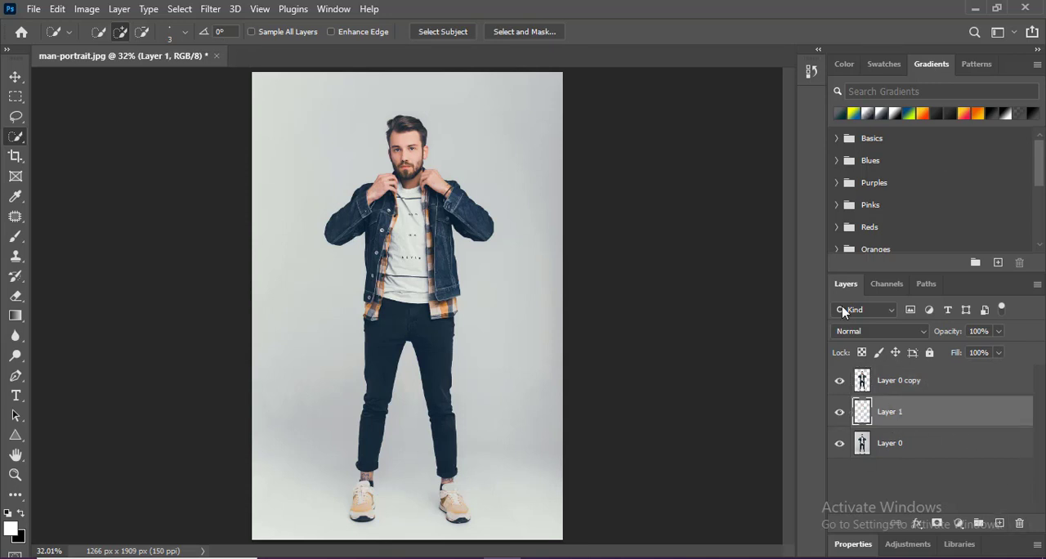
{"action": "left_click", "coordinate": [840, 445]}
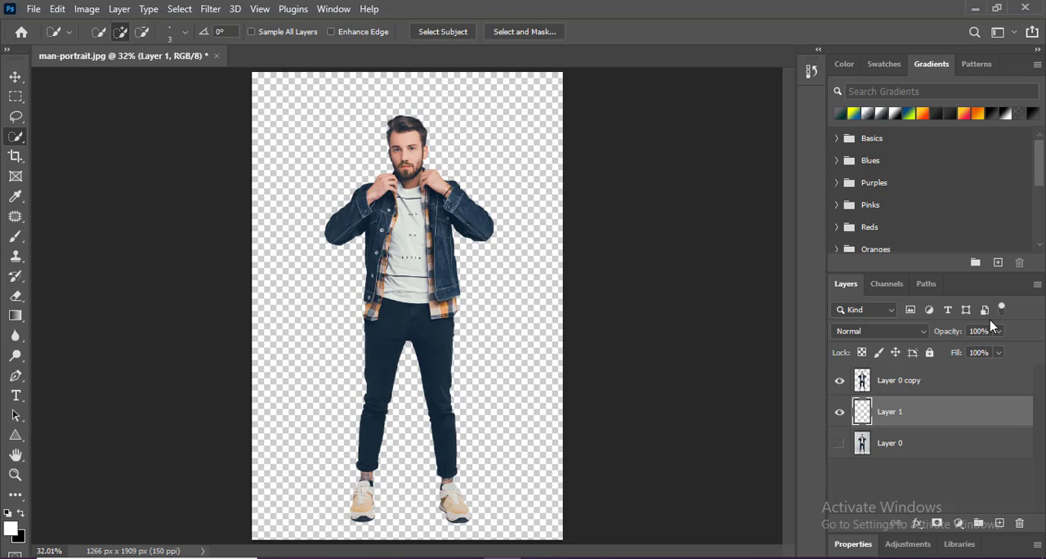
{"action": "left_click", "coordinate": [840, 114]}
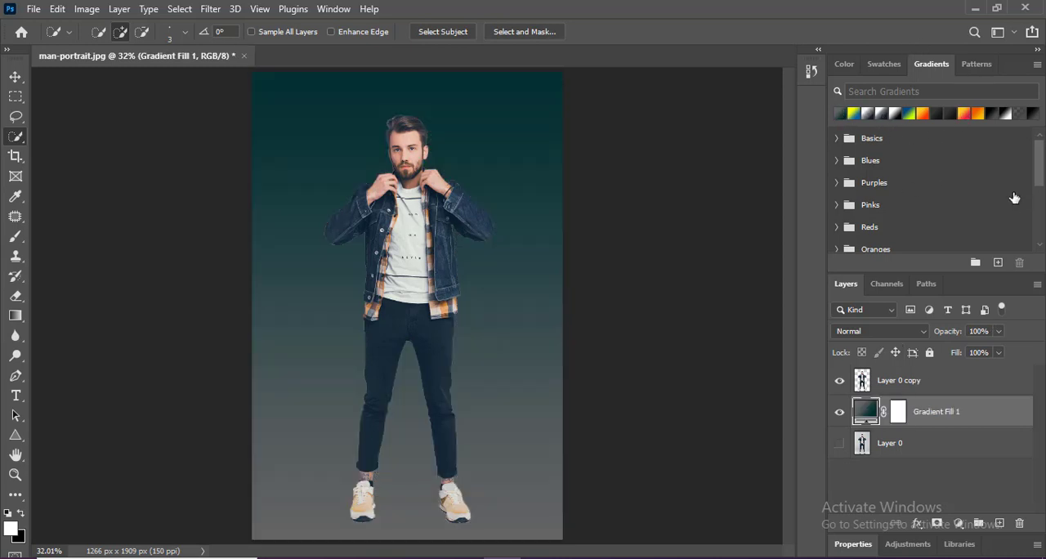
{"action": "left_click", "coordinate": [853, 114]}
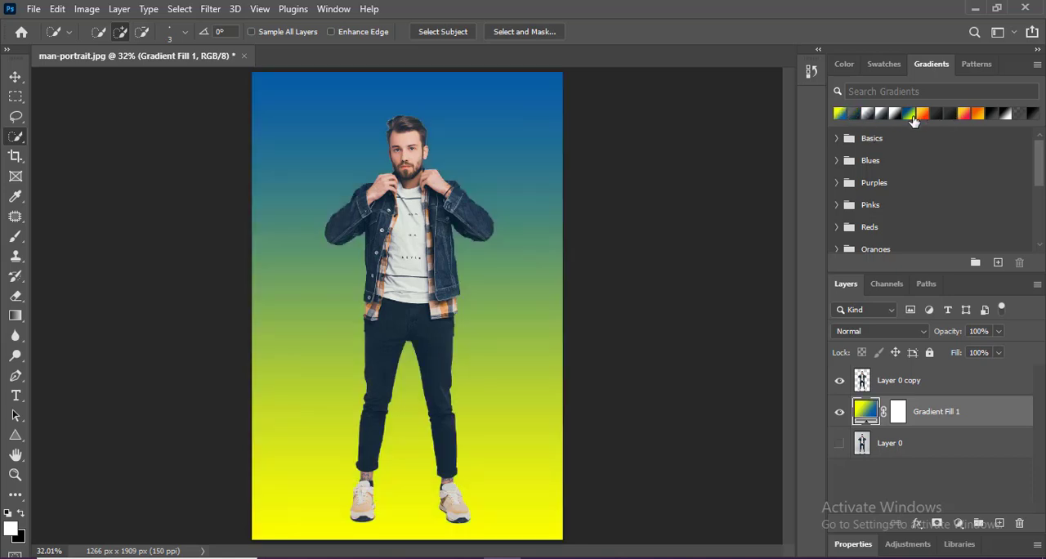
{"action": "left_click_drag", "start_coordinate": [913, 119], "coordinate": [868, 412]}
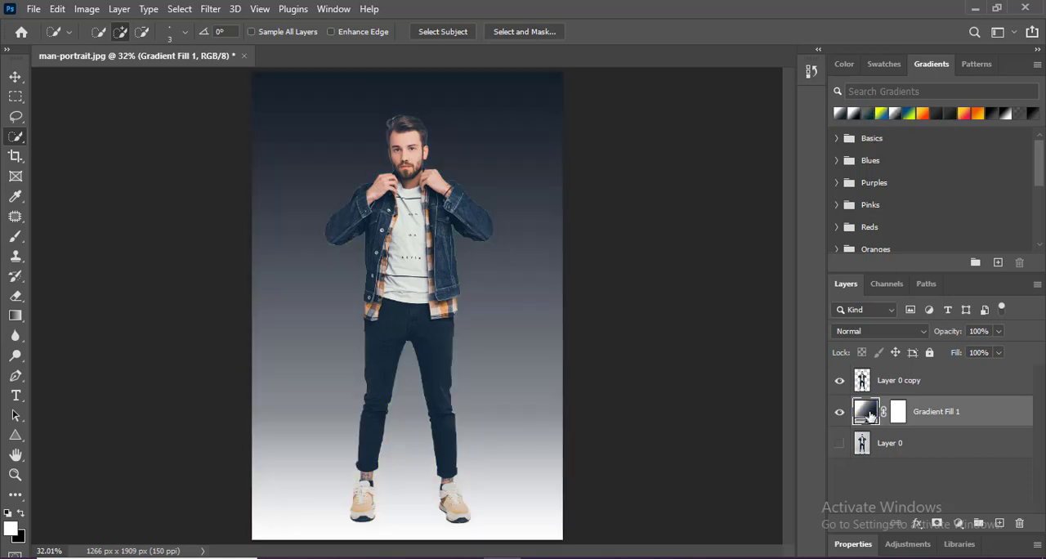
- Set the Gradient Fill 1 layer to the Radial style and adjust its angle to -10.57°
{"action": "double_click", "coordinate": [866, 413]}
{"action": "left_click", "coordinate": [614, 151]}
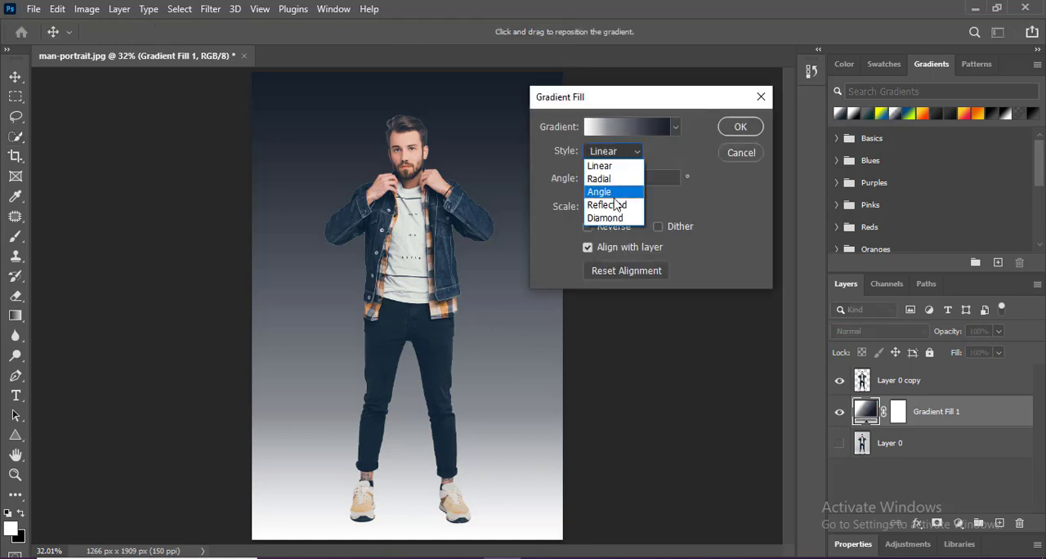
{"action": "left_click", "coordinate": [605, 179]}
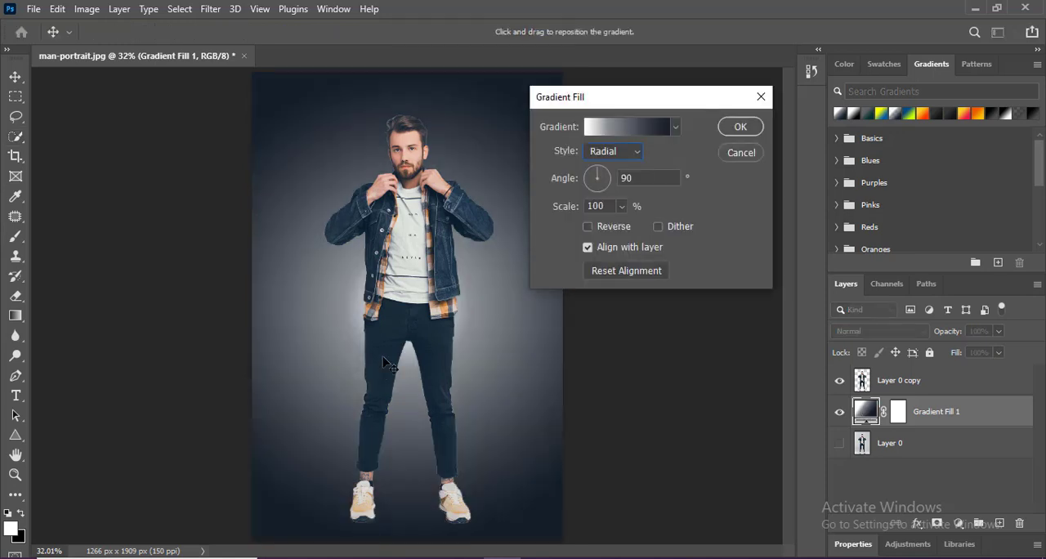
{"action": "left_click", "coordinate": [600, 196]}
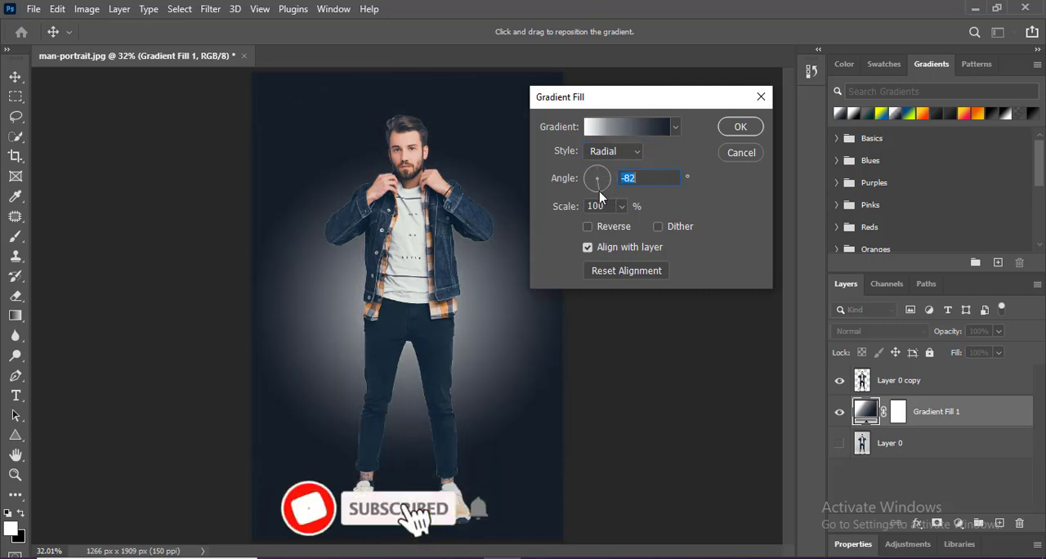
{"action": "left_click", "coordinate": [584, 178]}
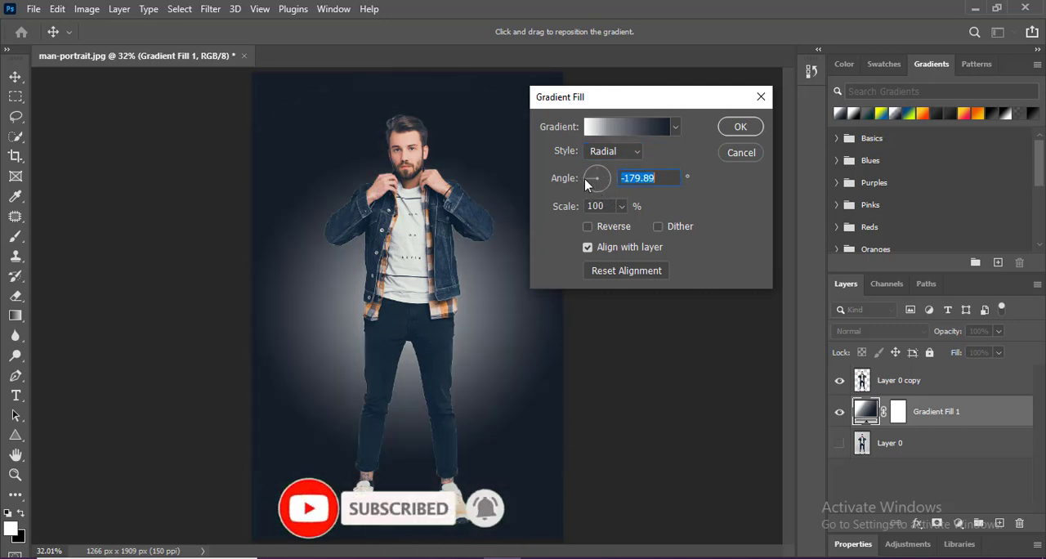
{"action": "left_click", "coordinate": [596, 171]}
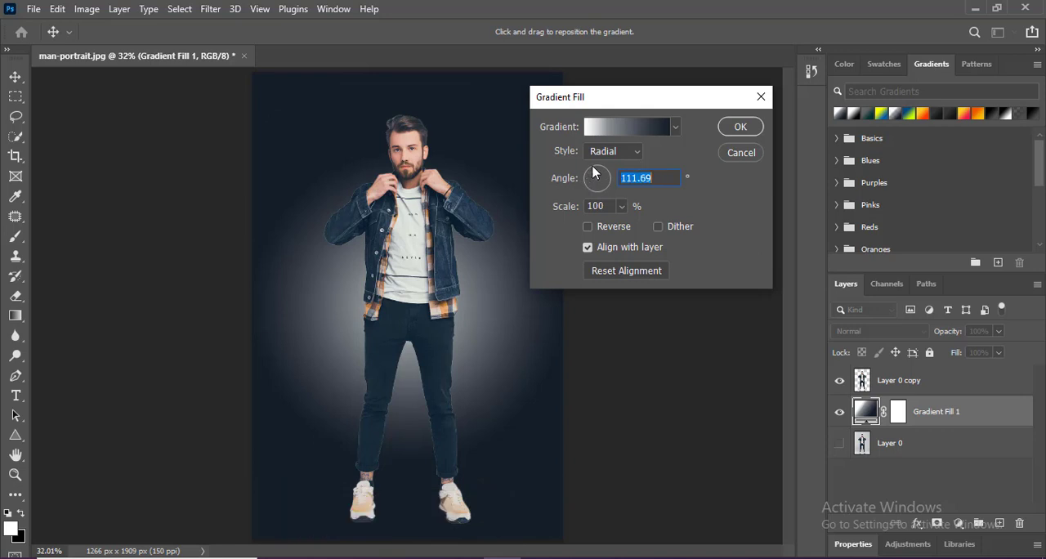
{"action": "left_click_drag", "start_coordinate": [600, 172], "coordinate": [599, 190]}
{"action": "left_click", "coordinate": [609, 181]}
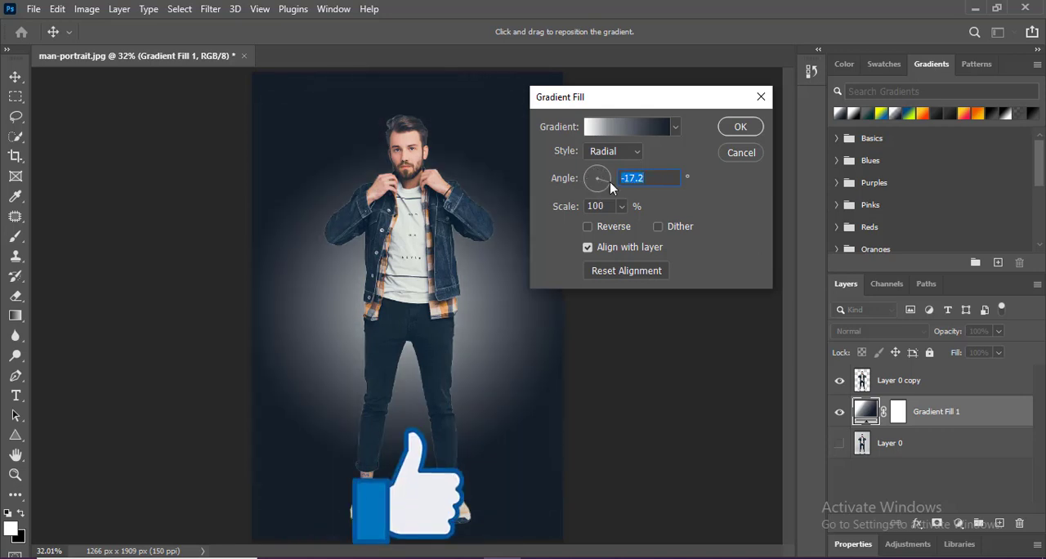
{"action": "left_click", "coordinate": [611, 181]}
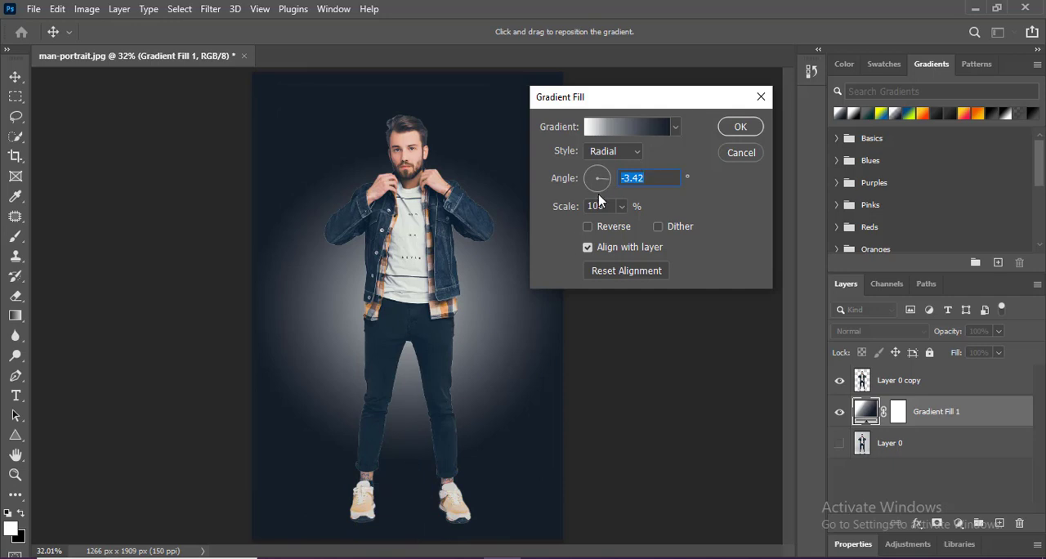
{"action": "left_click", "coordinate": [597, 190]}
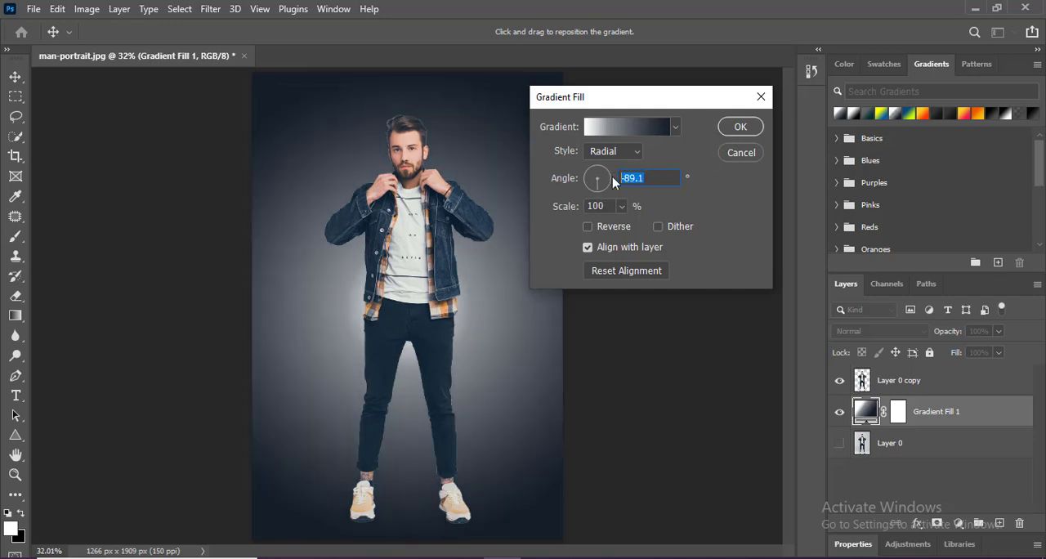
{"action": "type", "text": "90"}
{"action": "left_click", "coordinate": [609, 181]}
- Try the Angle, Reflected and Diamond styles on the gradient fill, and return it to Radial
{"action": "left_click", "coordinate": [636, 153]}
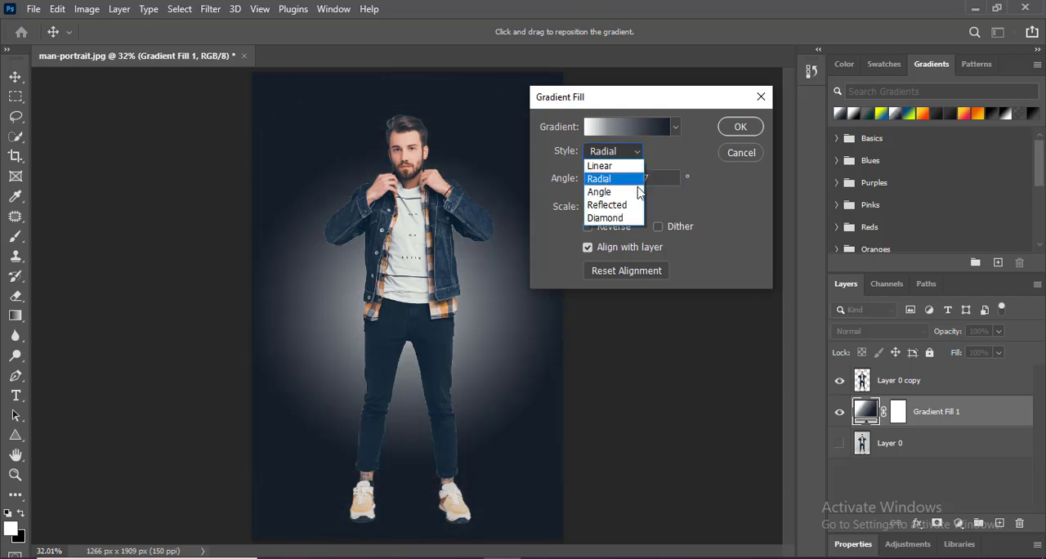
{"action": "left_click", "coordinate": [616, 196]}
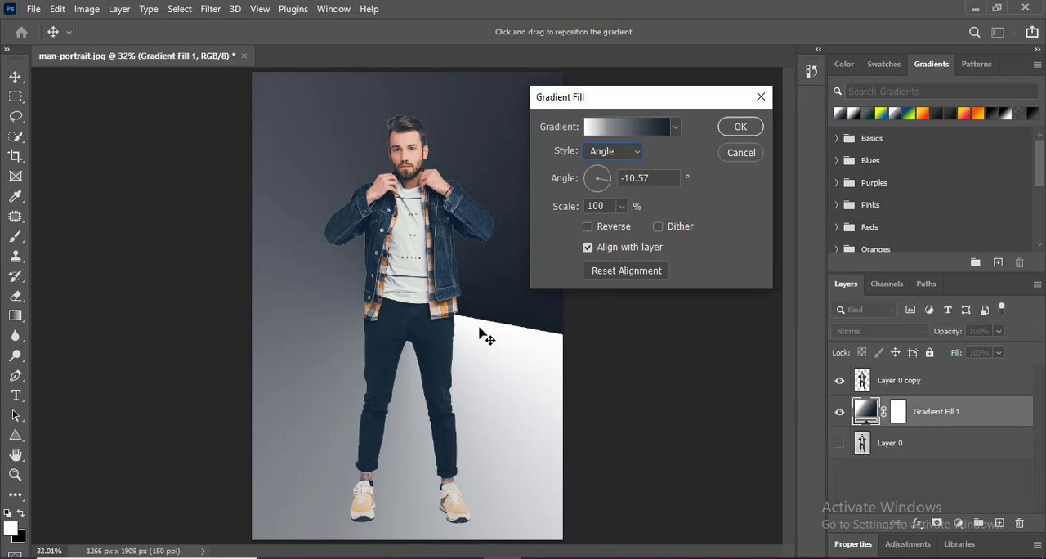
{"action": "left_click", "coordinate": [634, 152]}
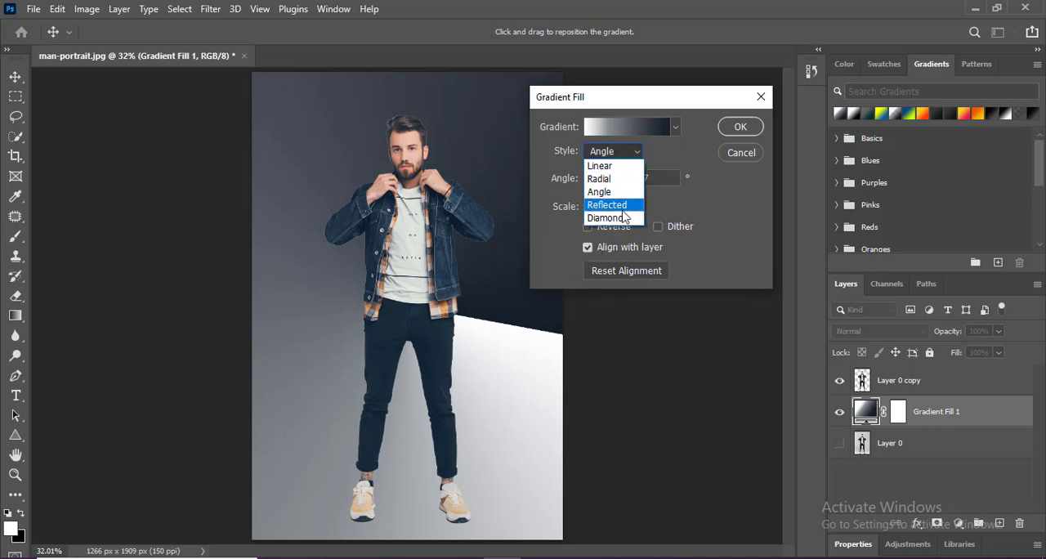
{"action": "left_click", "coordinate": [618, 208]}
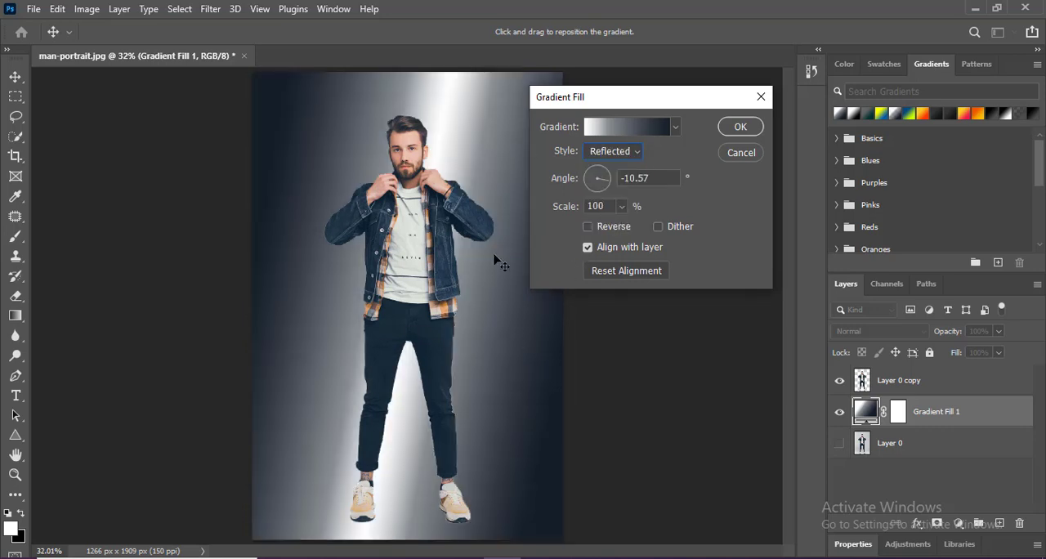
{"action": "left_click", "coordinate": [636, 154]}
{"action": "left_click", "coordinate": [599, 215]}
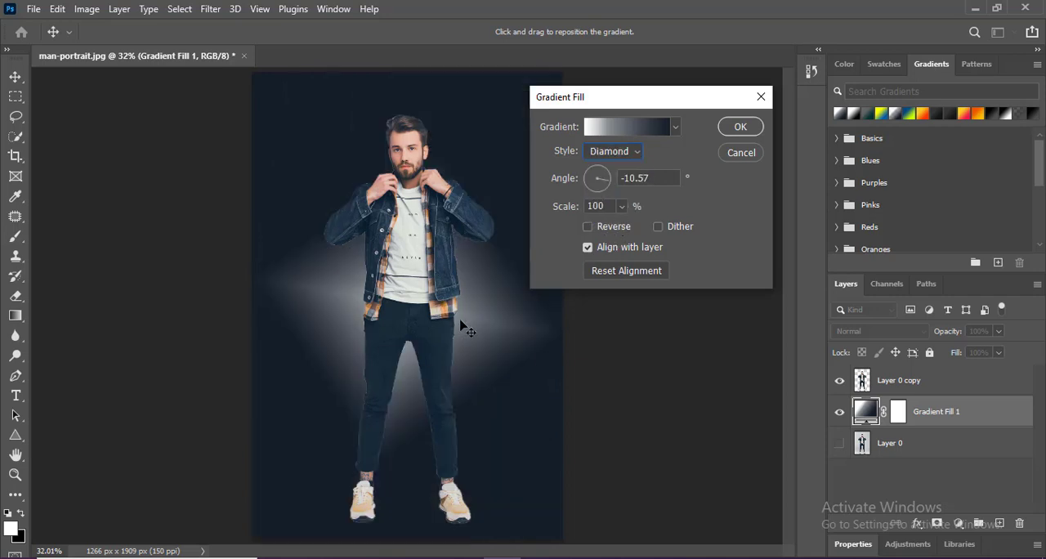
{"action": "left_click", "coordinate": [620, 153]}
{"action": "left_click", "coordinate": [604, 169]}
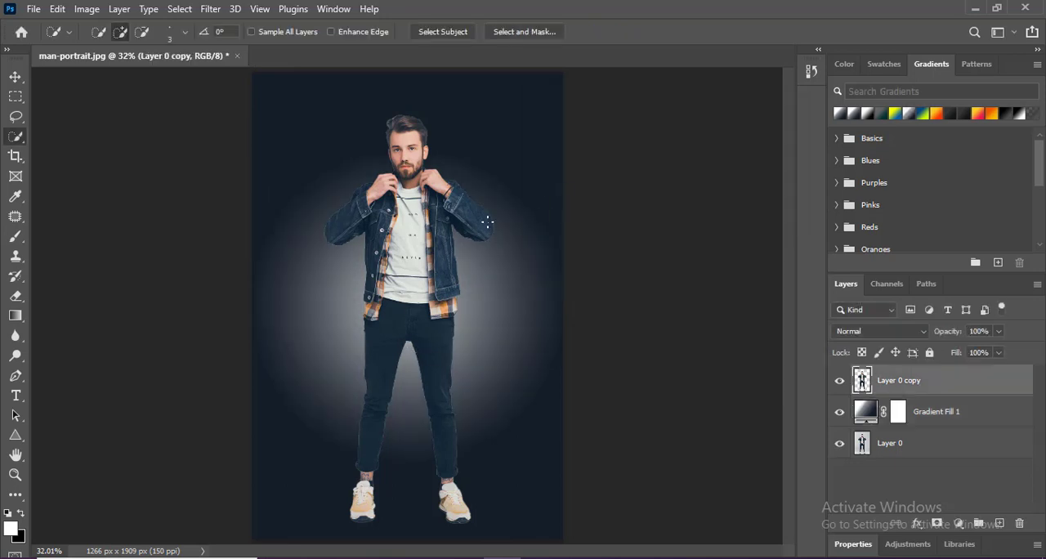
- Brighten the highlights of the cut-out man on Layer 0 copy slightly with Levels
{"action": "key", "text": "ctrl+l"}
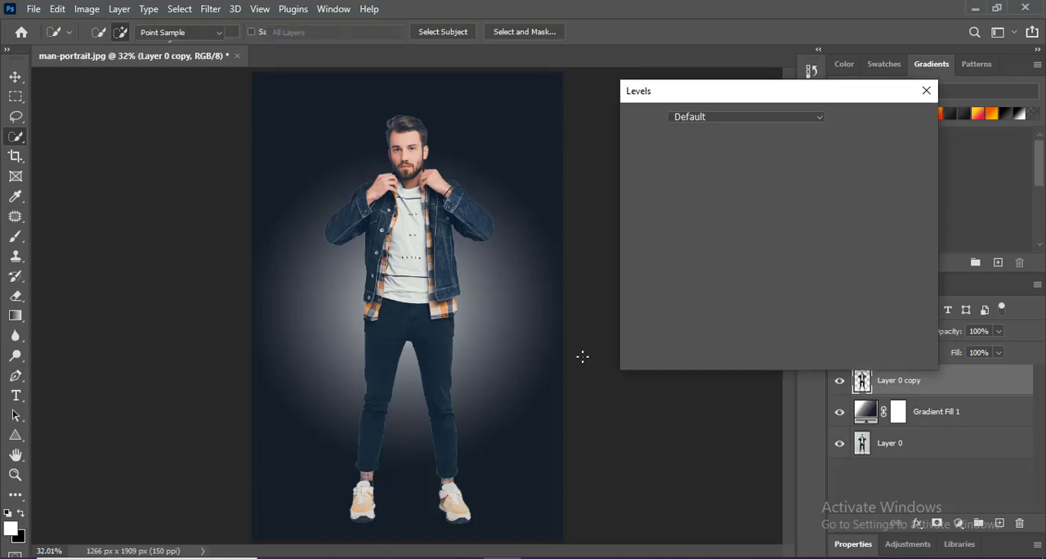
{"action": "left_click_drag", "start_coordinate": [821, 272], "coordinate": [815, 273]}
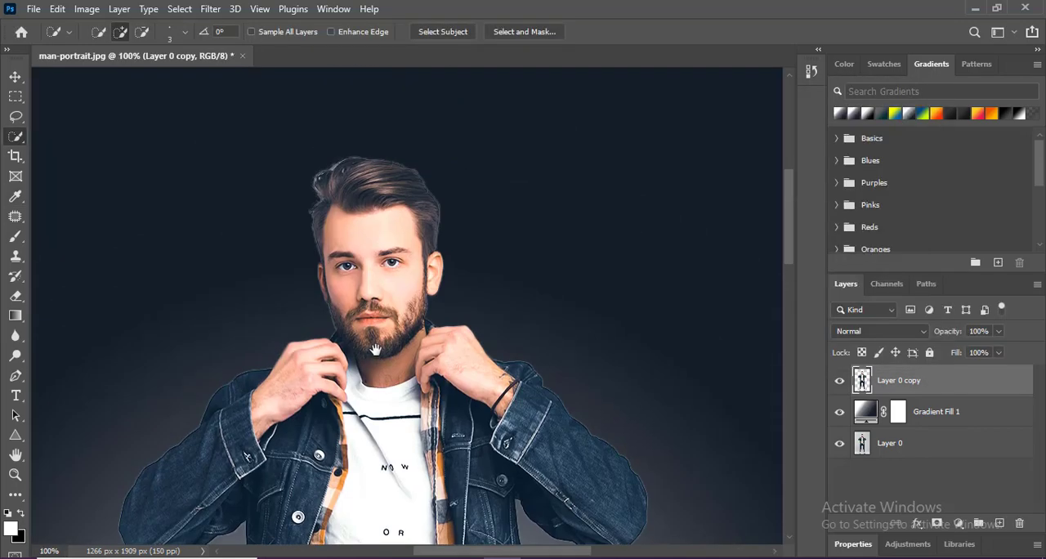
{"action": "scroll", "coordinate": [350, 241], "scroll_direction": "up", "scroll_amount": 5}
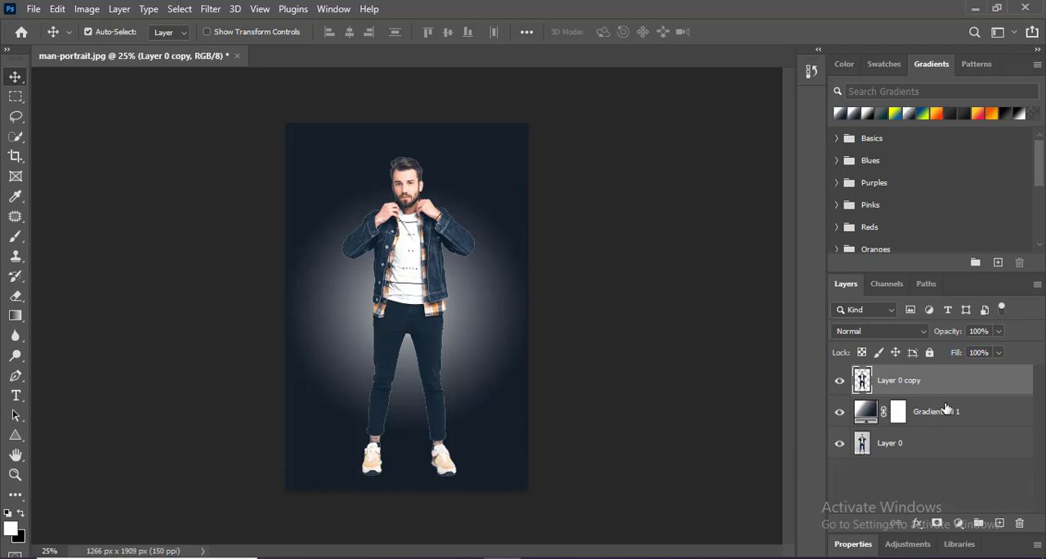
- Add a layer beneath the cutout and draw a white triangle about 920 by 557 px behind the man's lower legs and feet
{"action": "left_click", "coordinate": [998, 523], "text": "ctrl"}
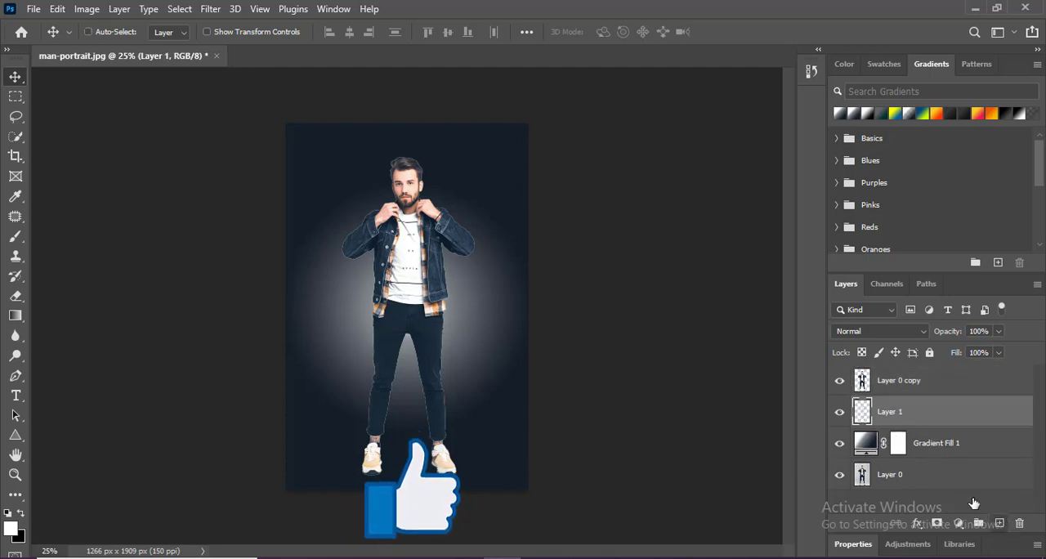
{"action": "left_click", "coordinate": [16, 435]}
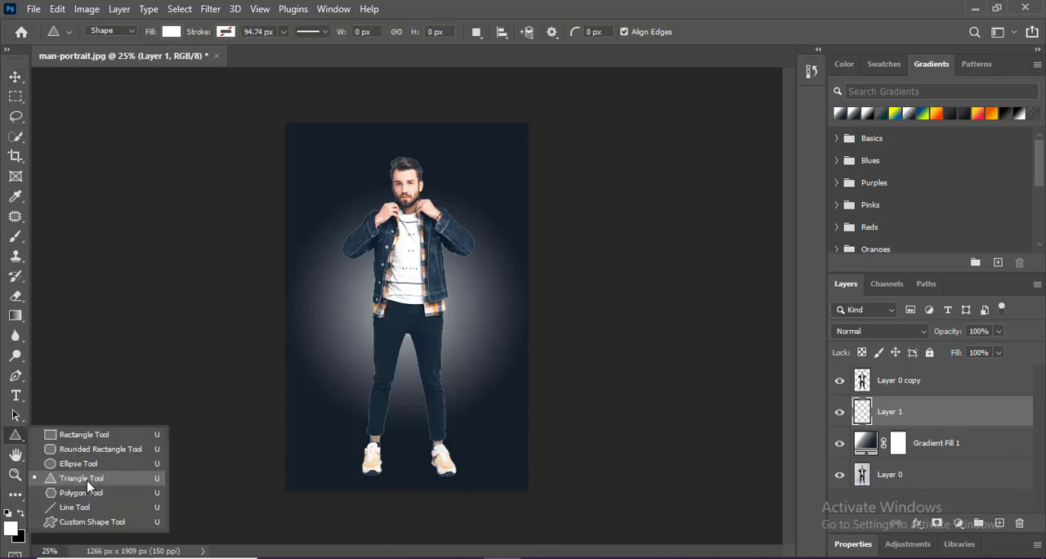
{"action": "left_click", "coordinate": [88, 481]}
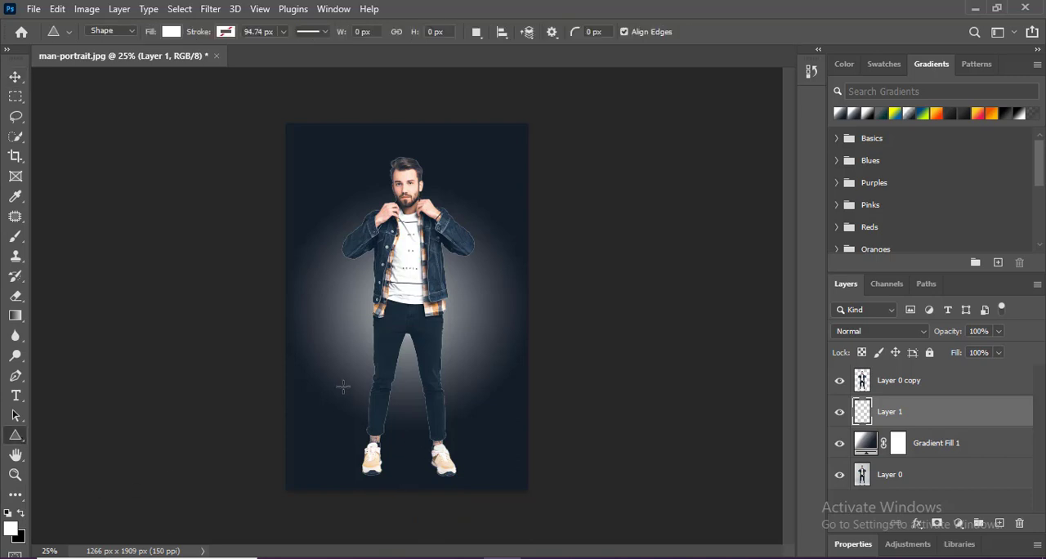
{"action": "left_click_drag", "start_coordinate": [343, 386], "coordinate": [495, 490]}
{"action": "key", "text": "v"}
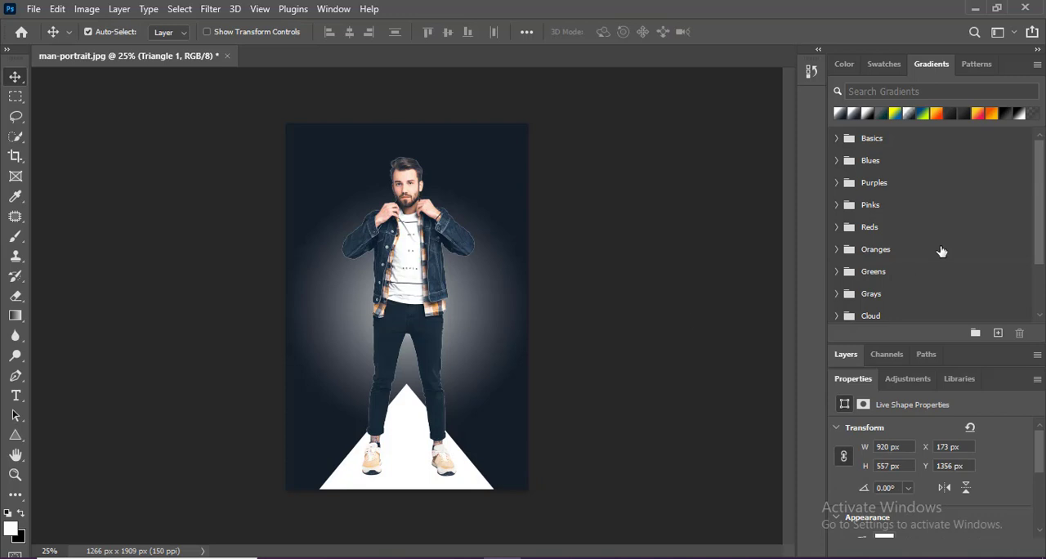
- Fill the triangle with the white-to-black preset gradient and set its linear gradient angle to -95.86°
{"action": "left_click", "coordinate": [867, 114]}
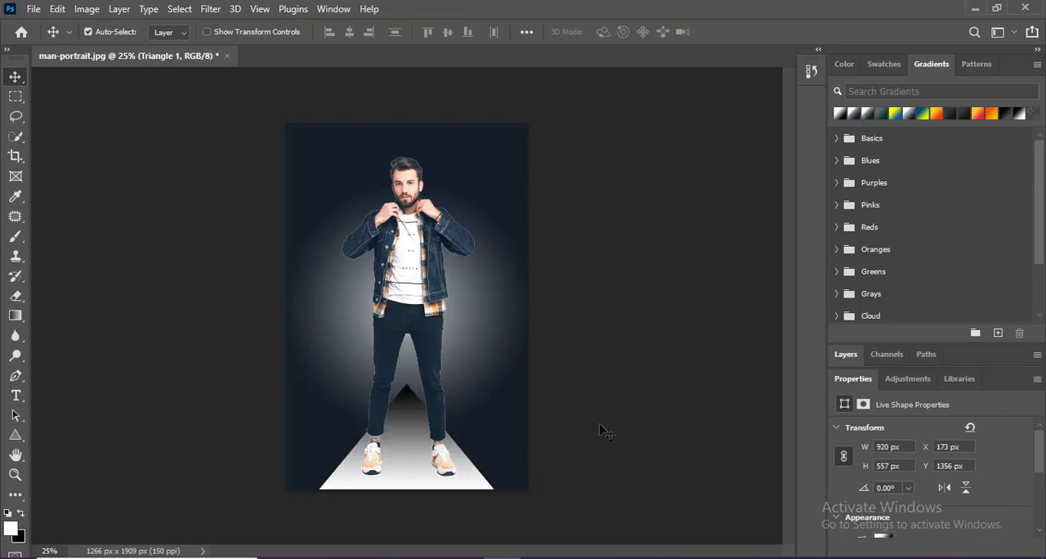
{"action": "left_click", "coordinate": [845, 354]}
{"action": "double_click", "coordinate": [862, 495]}
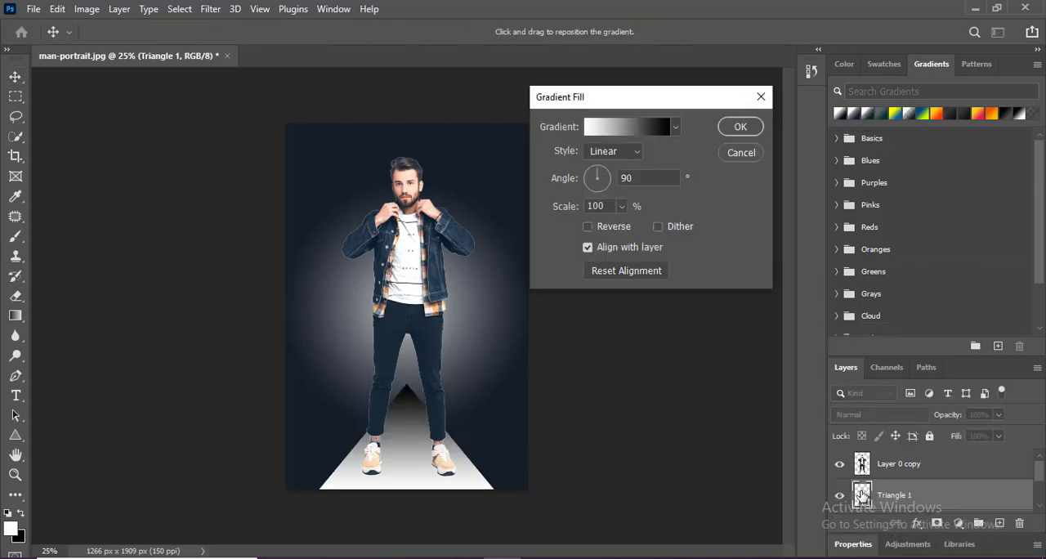
{"action": "left_click", "coordinate": [596, 196]}
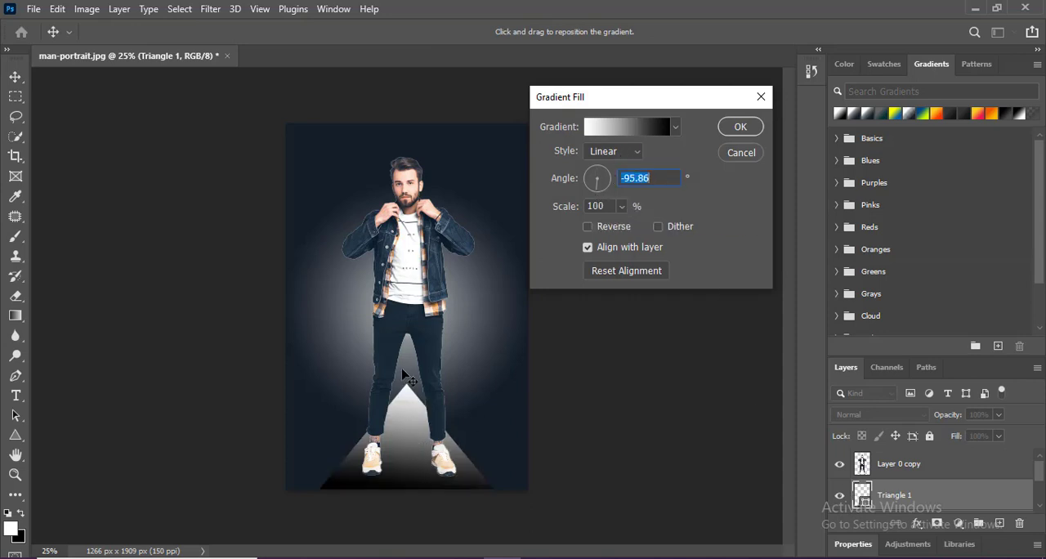
{"action": "left_click", "coordinate": [741, 131]}
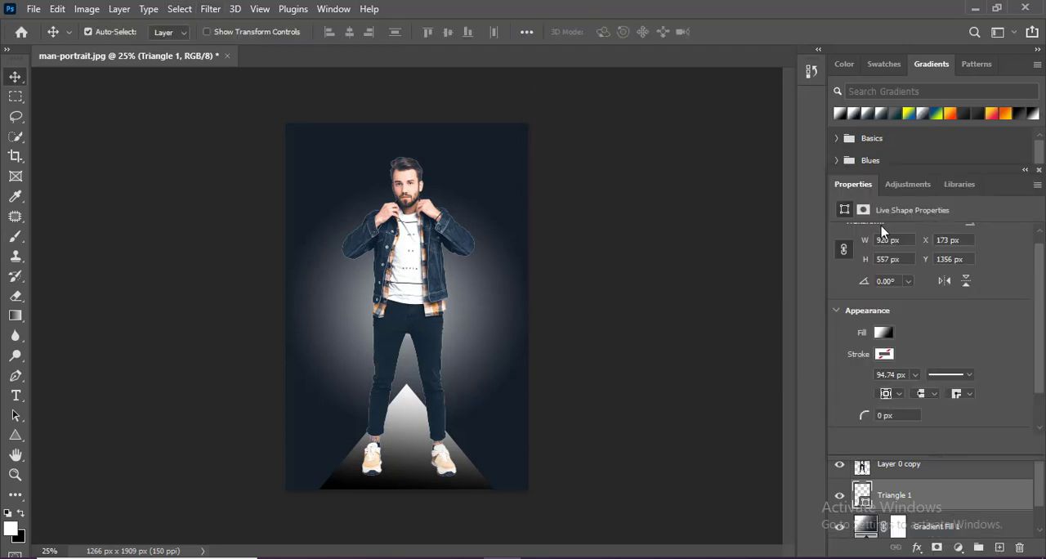
- Feather the triangle's shape path by 280 px
{"action": "left_click", "coordinate": [864, 210]}
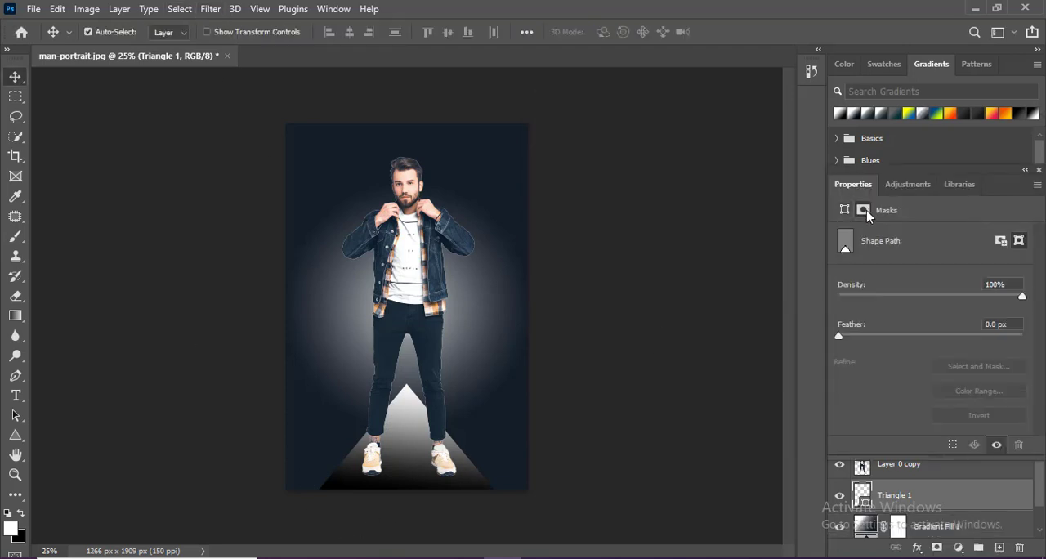
{"action": "left_click_drag", "start_coordinate": [836, 347], "coordinate": [990, 337]}
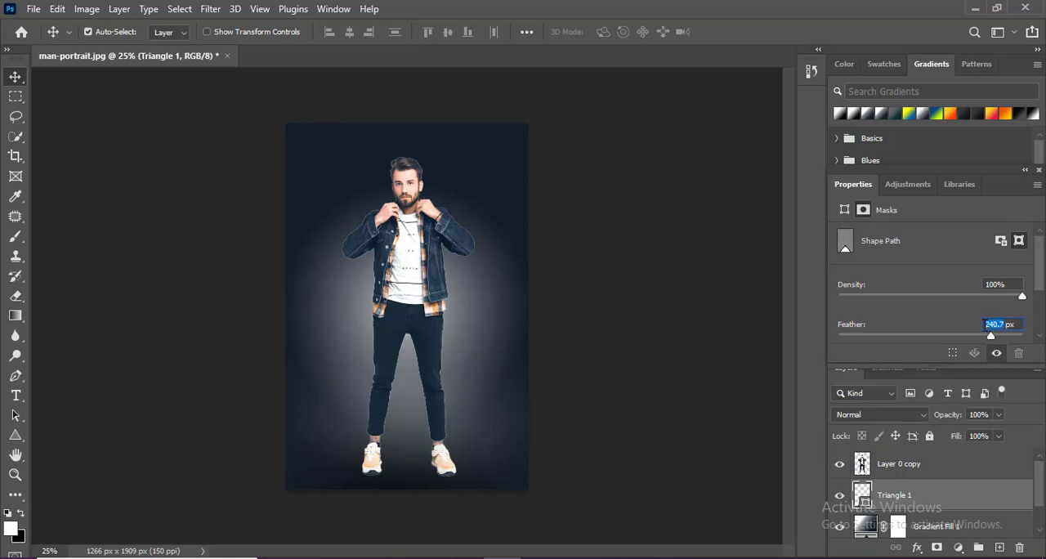
{"action": "type", "text": "280"}
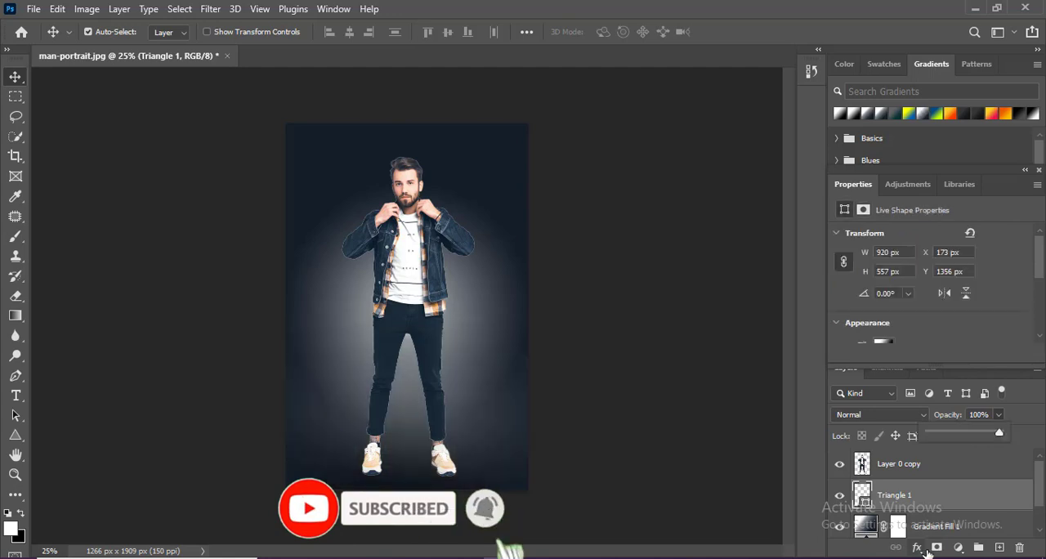
- Add a layer mask to the triangle and paint black over its lower corners with a soft 300 px brush
{"action": "left_click", "coordinate": [938, 549]}
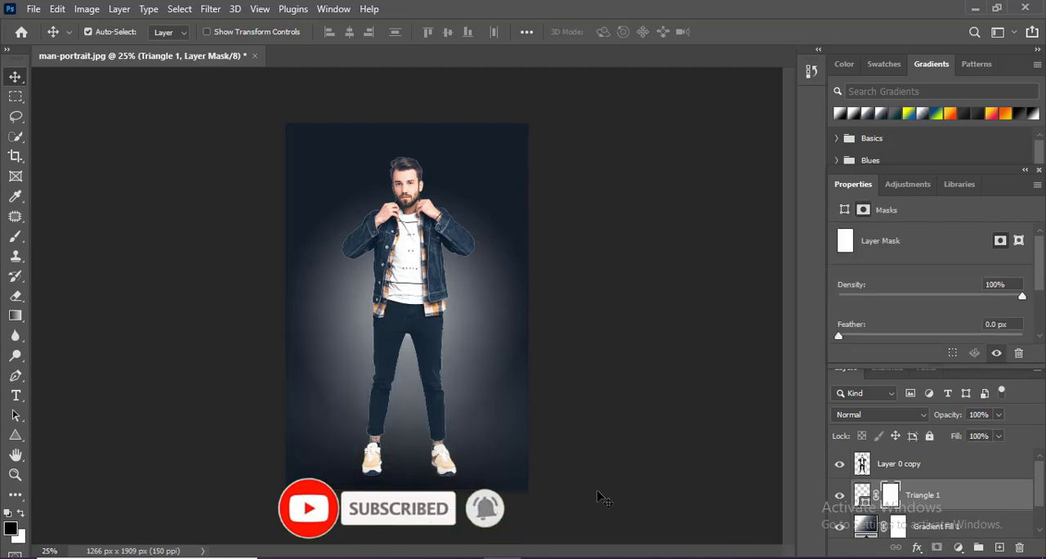
{"action": "key", "text": "x"}
{"action": "key", "text": "b"}
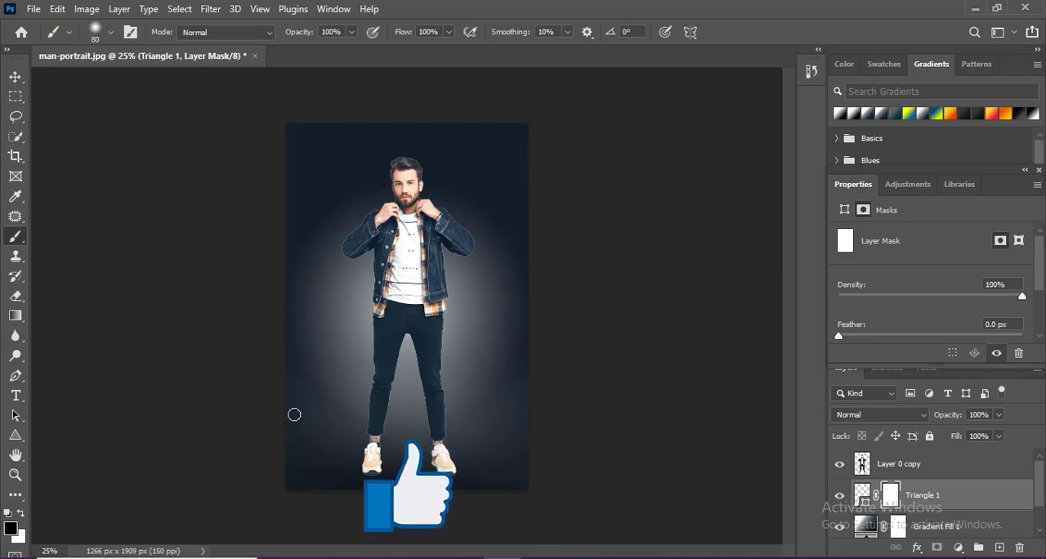
{"action": "key", "text": "bracketright"}
{"action": "key", "text": "bracketright"}
{"action": "key", "text": "bracketright"}
{"action": "key", "text": "bracketright"}
{"action": "key", "text": "bracketright"}
{"action": "key", "text": "bracketright"}
{"action": "key", "text": "bracketright"}
{"action": "key", "text": "bracketright"}
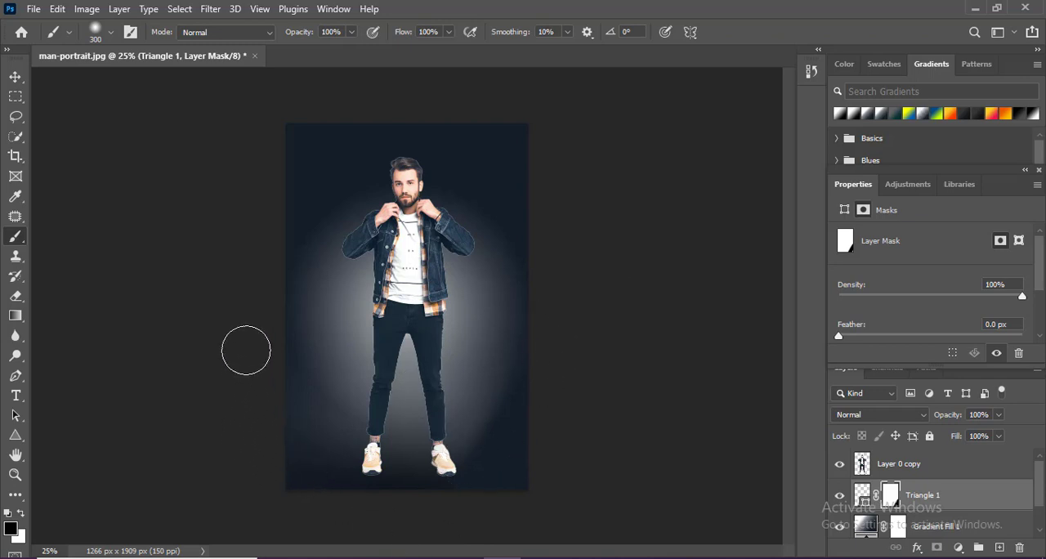
{"action": "key", "text": "v"}
- Add a new empty layer directly beneath the cutout man
{"action": "left_click", "coordinate": [922, 525]}
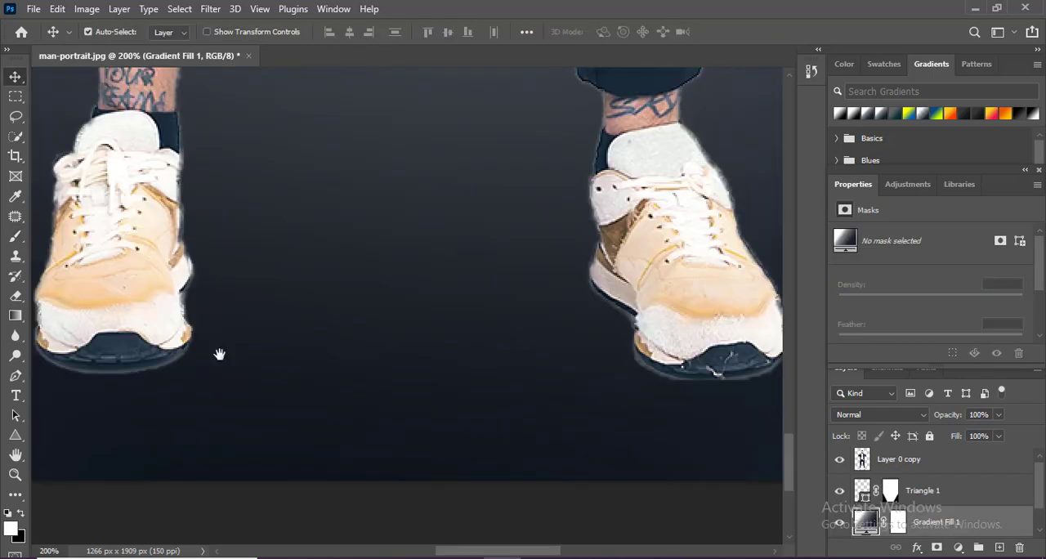
{"action": "key", "text": "ctrl+minus"}
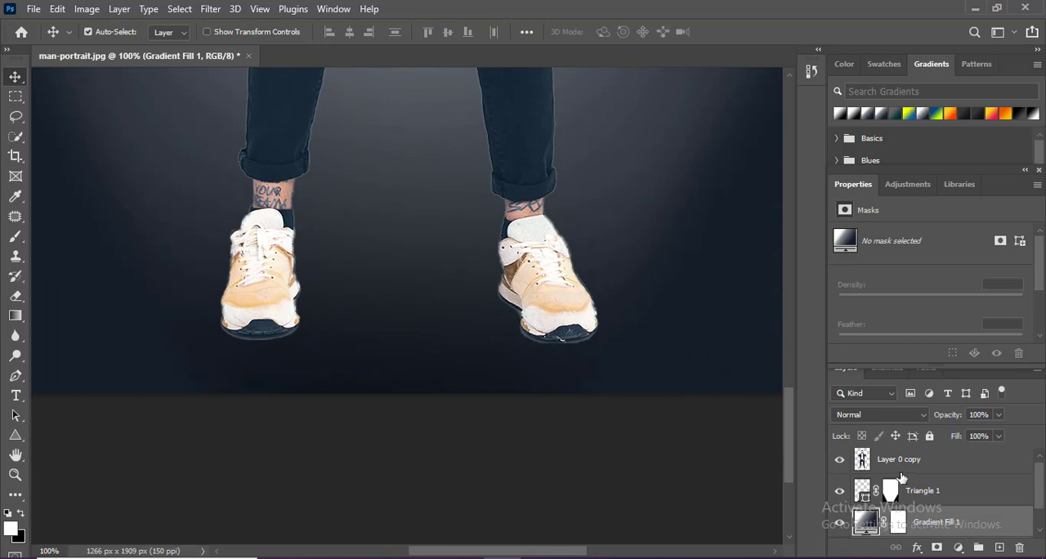
{"action": "left_click", "coordinate": [933, 470]}
{"action": "left_click", "coordinate": [999, 547], "text": "ctrl"}
{"action": "key", "text": "ctrl+0"}
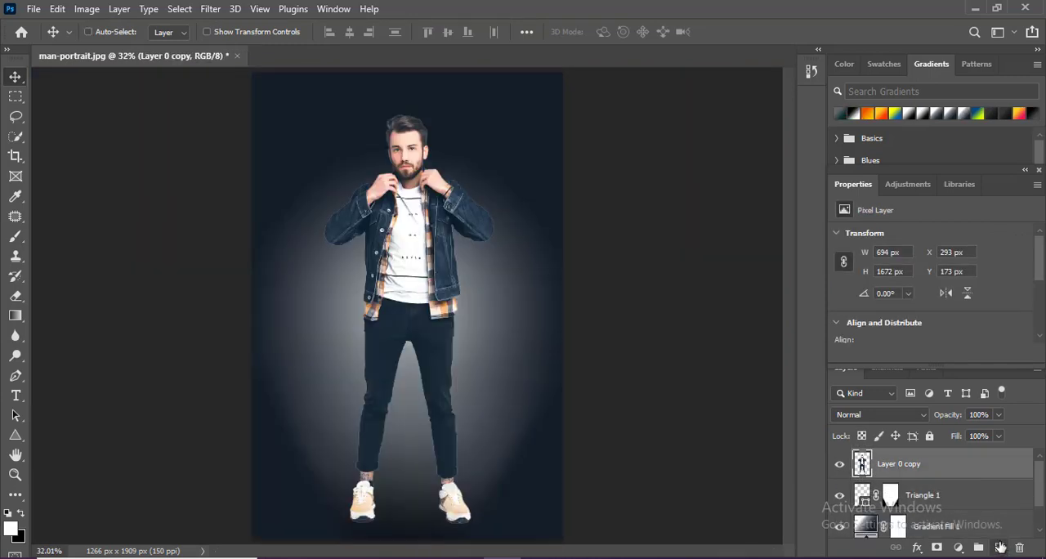
- Paint a black contact shadow about 151 by 35 px under the man's right shoe with a flattened soft 95 px brush
{"action": "scroll", "coordinate": [443, 420], "scroll_direction": "up", "scroll_amount": 3}
{"action": "left_click_drag", "start_coordinate": [464, 433], "coordinate": [531, 127]}
{"action": "scroll", "coordinate": [604, 368], "scroll_direction": "up", "scroll_amount": 1}
{"action": "scroll", "coordinate": [555, 319], "scroll_direction": "up", "scroll_amount": 3}
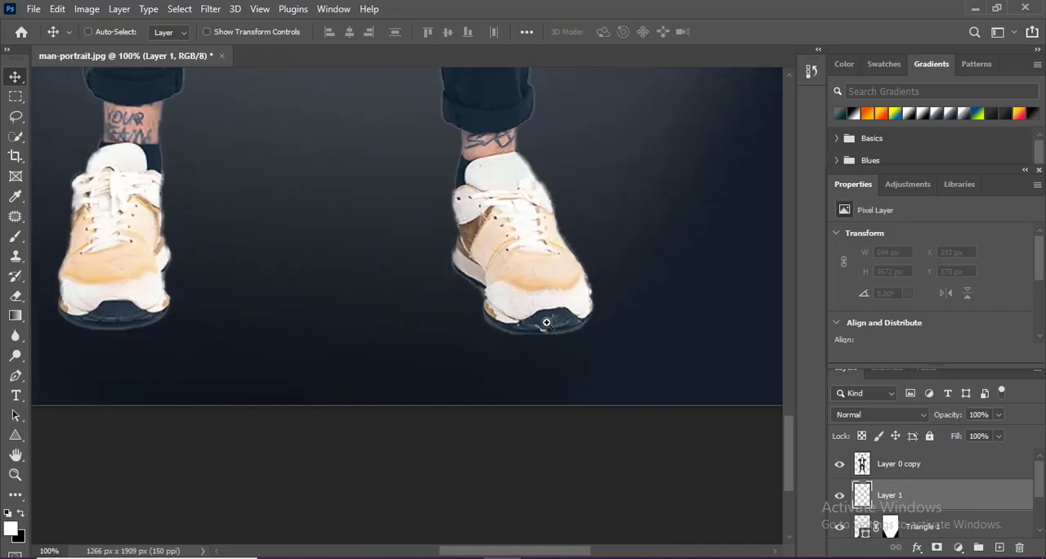
{"action": "scroll", "coordinate": [654, 335], "scroll_direction": "down", "scroll_amount": 3}
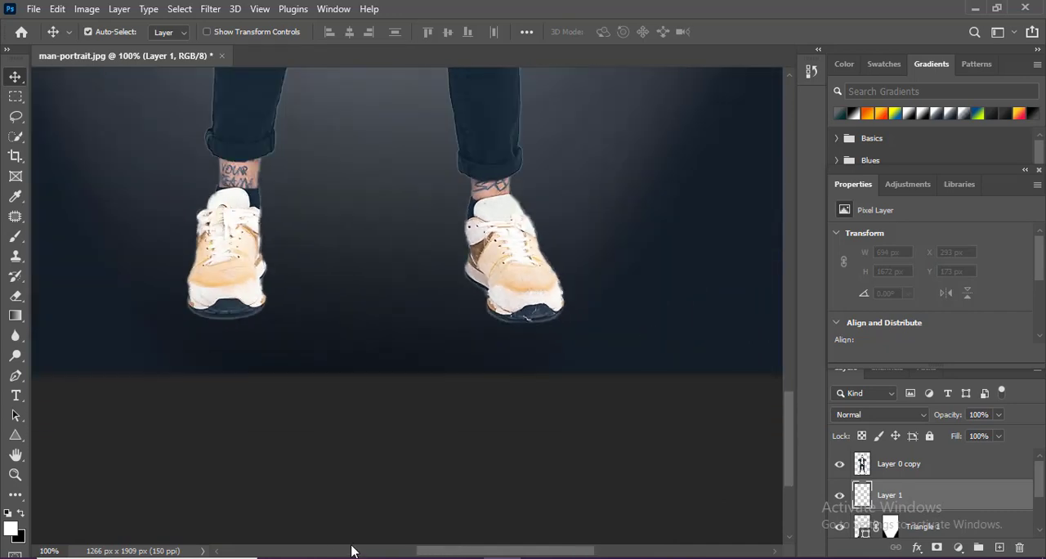
{"action": "key", "text": "b"}
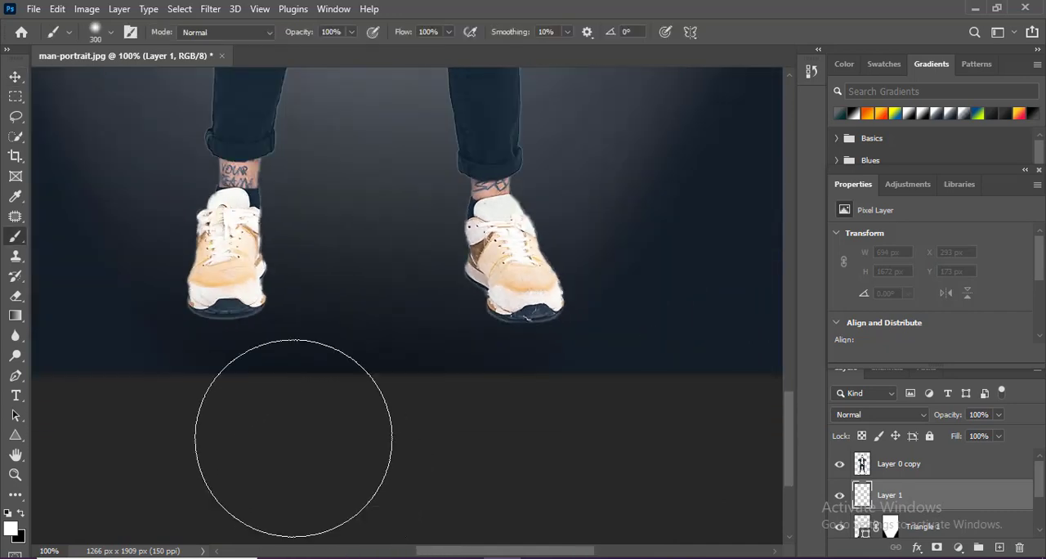
{"action": "left_click", "coordinate": [108, 34]}
{"action": "left_click_drag", "start_coordinate": [46, 68], "coordinate": [46, 88]}
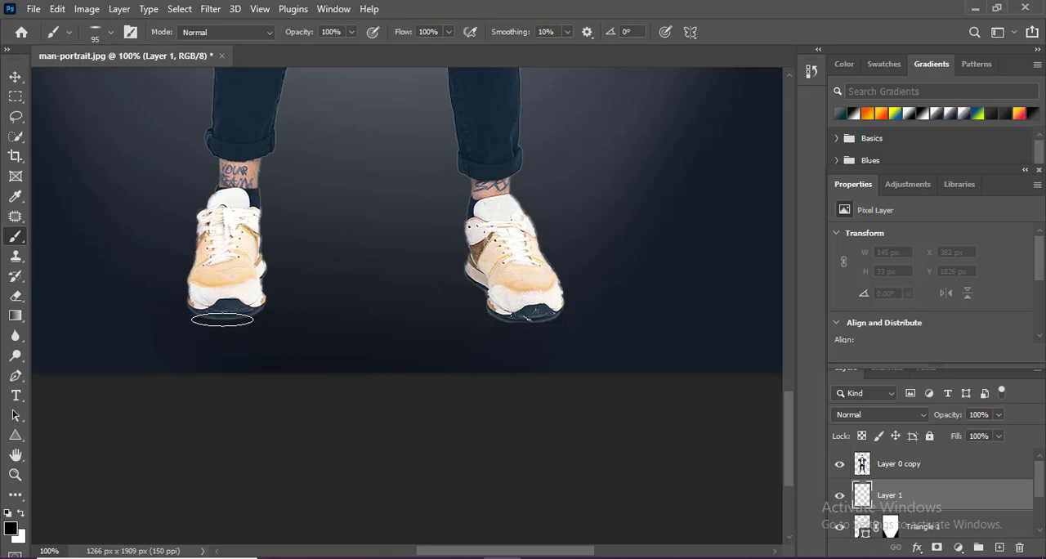
{"action": "left_click", "coordinate": [225, 320]}
{"action": "left_click", "coordinate": [216, 329]}
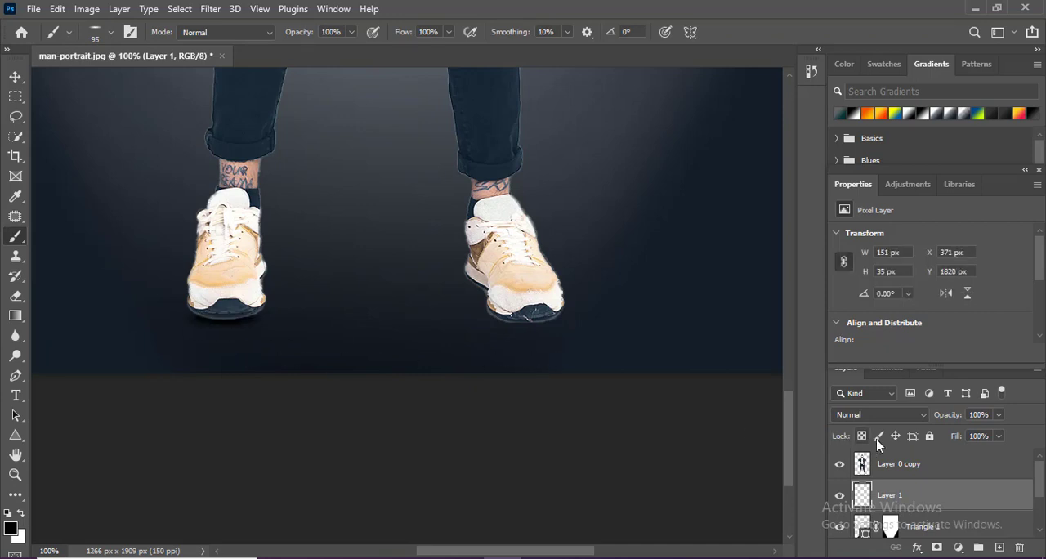
- Add another layer beneath the cutout and dab a black shadow about 151 by 35 px under the left shoe, brush tilted 6°
{"action": "left_click", "coordinate": [921, 464]}
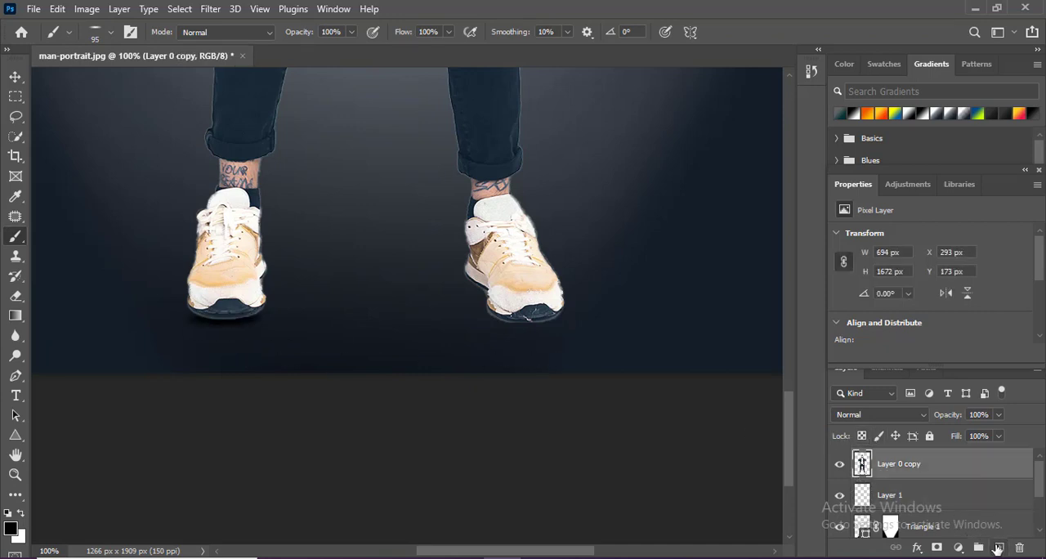
{"action": "left_click", "coordinate": [998, 548], "text": "ctrl"}
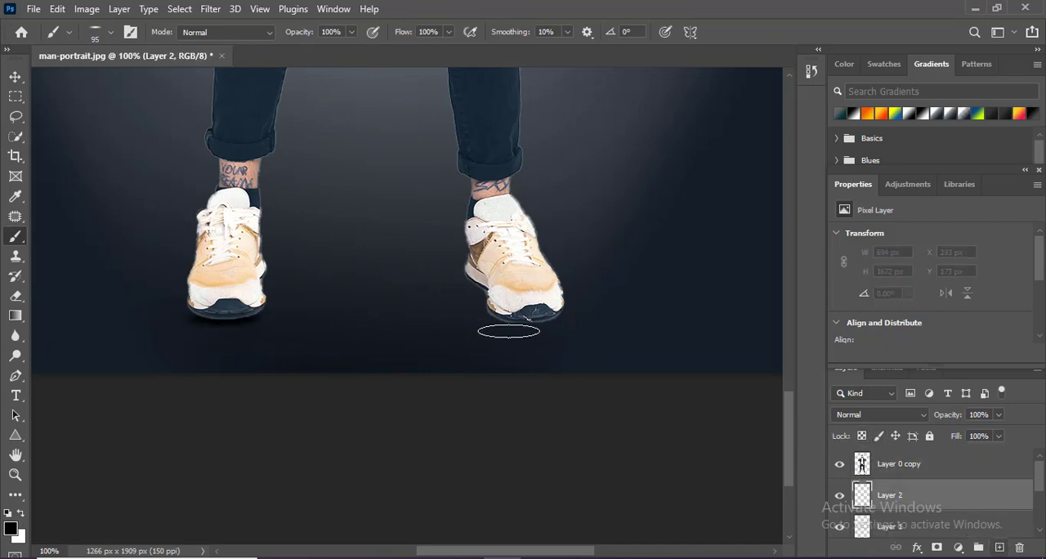
{"action": "left_click", "coordinate": [112, 32]}
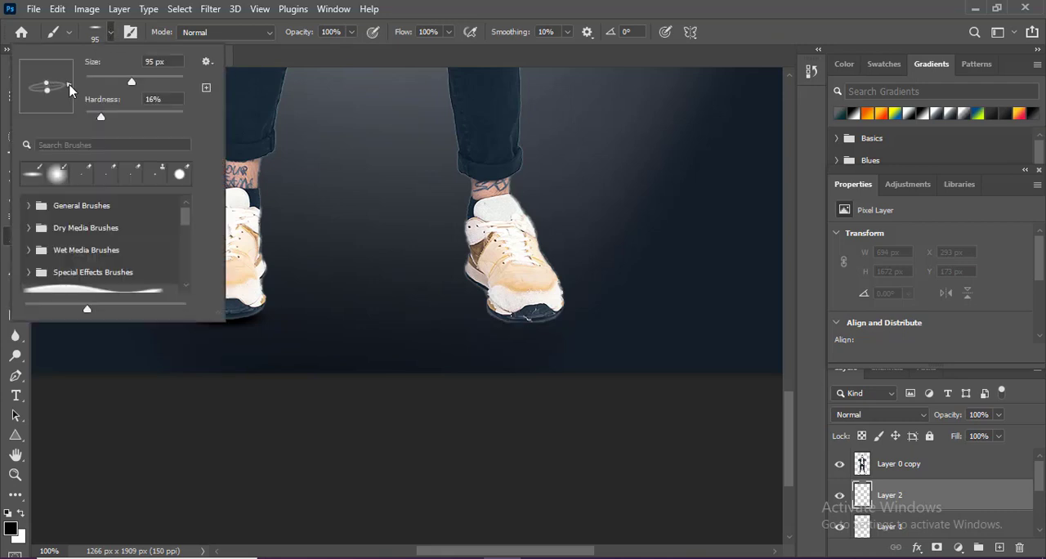
{"action": "left_click_drag", "start_coordinate": [70, 85], "coordinate": [68, 82]}
{"action": "left_click", "coordinate": [531, 320]}
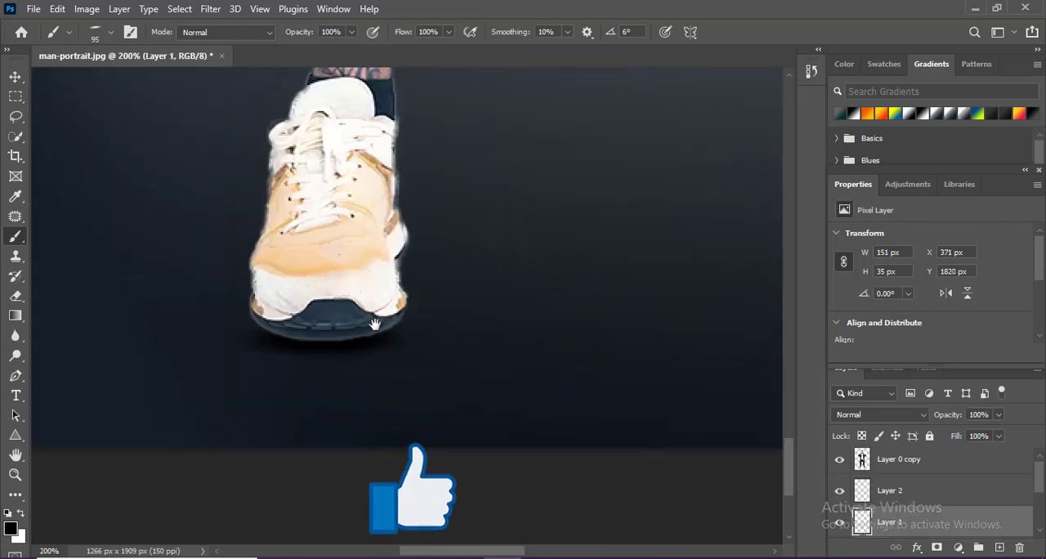
- Transform the right shoe's shadow to about 141 by 23 px and move it close against the sole
{"action": "key", "text": "ctrl+t"}
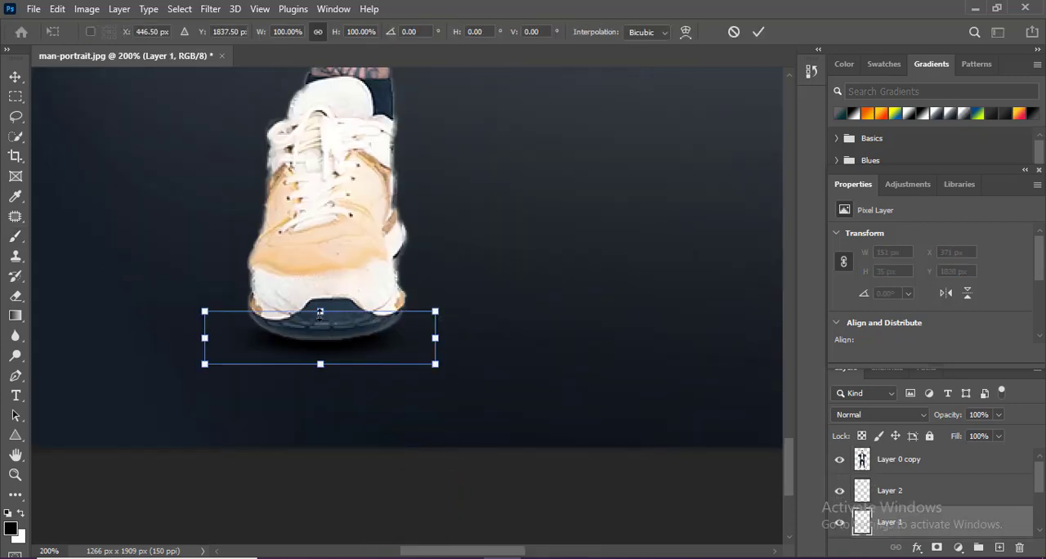
{"action": "left_click_drag", "start_coordinate": [320, 311], "coordinate": [319, 330]}
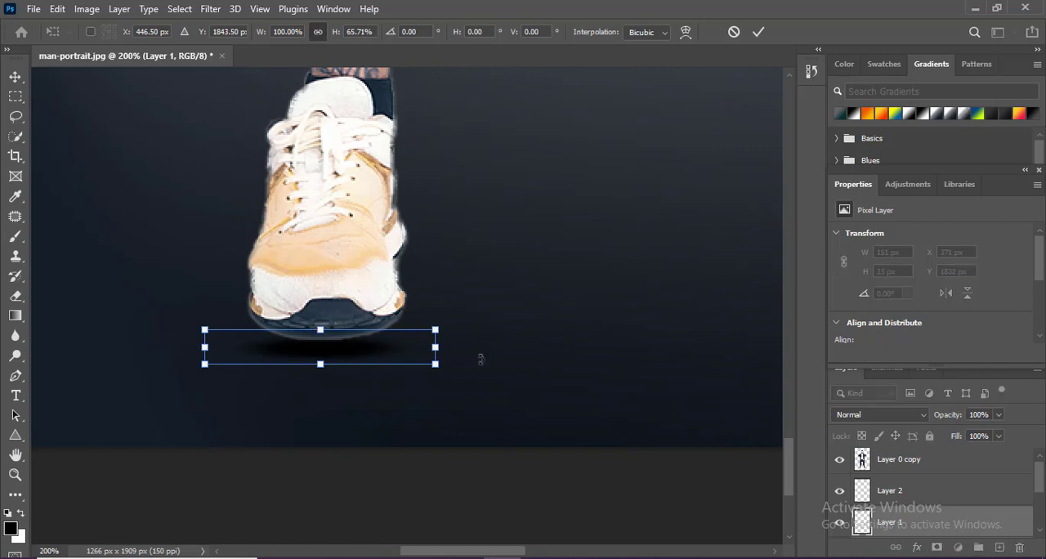
{"action": "left_click_drag", "start_coordinate": [439, 347], "coordinate": [422, 348]}
{"action": "left_click_drag", "start_coordinate": [356, 348], "coordinate": [360, 346]}
{"action": "key", "text": "Return"}
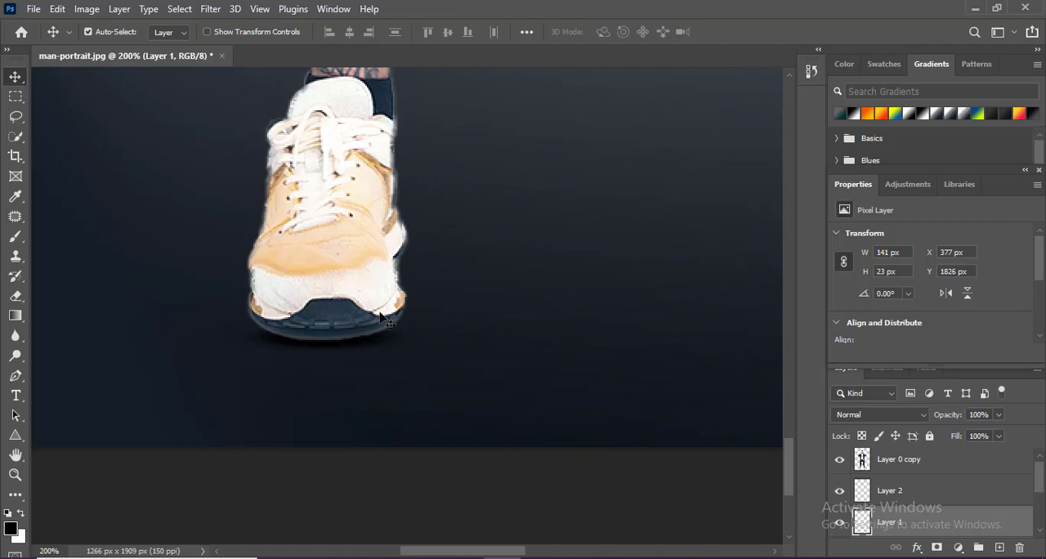
- Soften the lower edge of the right shoe's shadow with a 15 px eraser at 47% opacity and 82% flow
{"action": "key", "text": "e"}
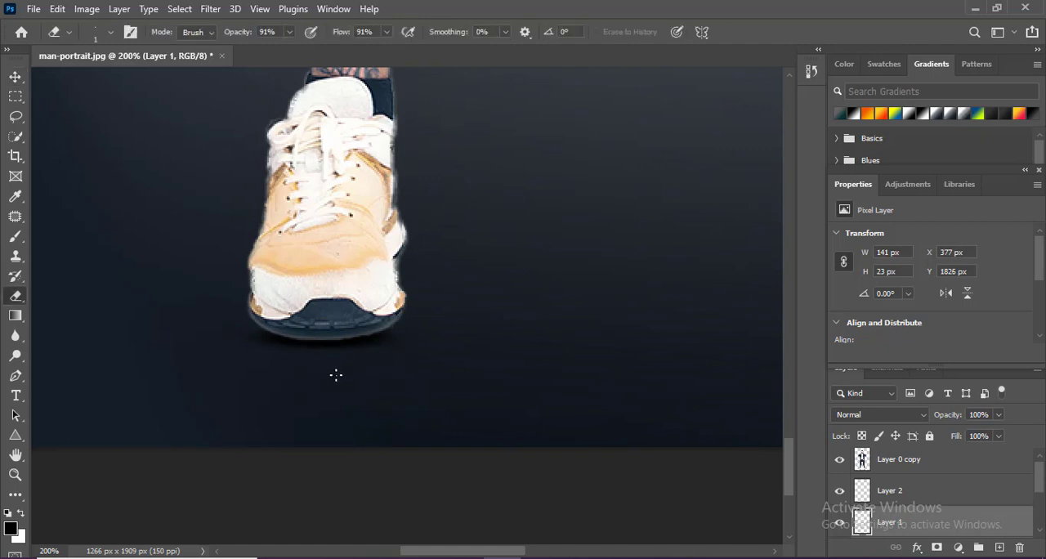
{"action": "key", "text": "bracketright"}
{"action": "key", "text": "bracketright"}
{"action": "key", "text": "bracketright"}
{"action": "left_click", "coordinate": [110, 31]}
{"action": "key", "text": "b"}
{"action": "left_click", "coordinate": [26, 175]}
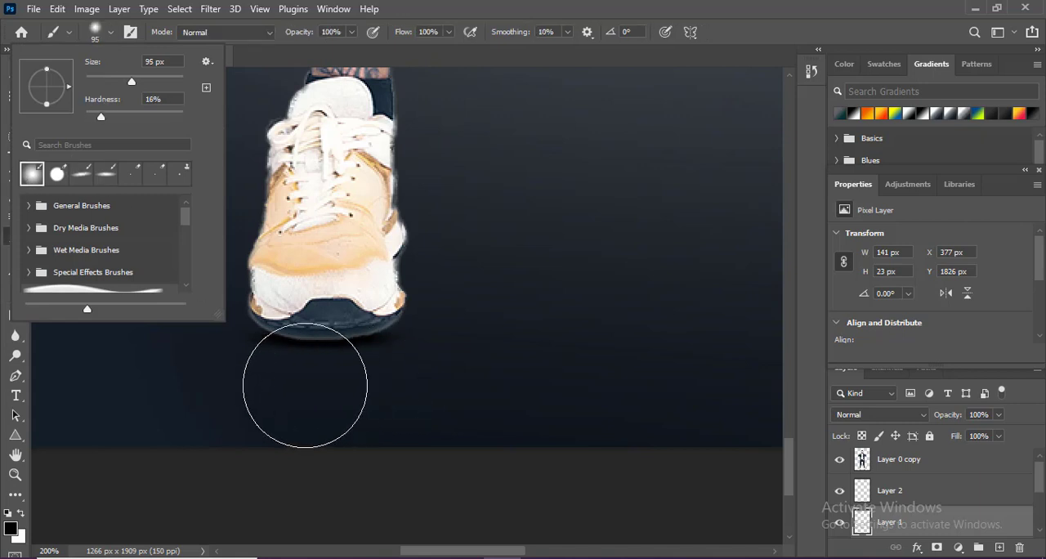
{"action": "left_click", "coordinate": [295, 391]}
{"action": "left_click_drag", "start_coordinate": [290, 53], "coordinate": [286, 53]}
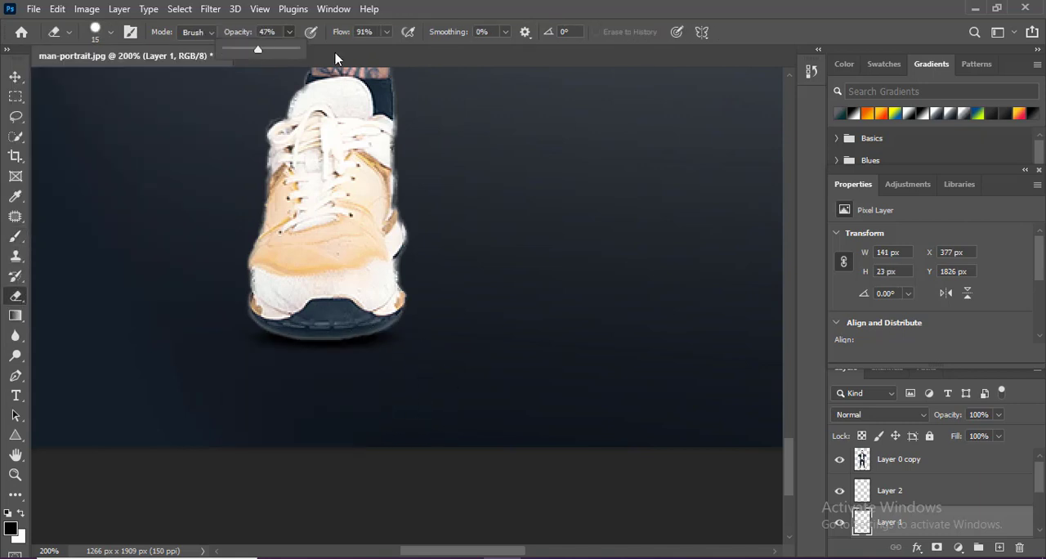
{"action": "left_click", "coordinate": [386, 33]}
{"action": "left_click", "coordinate": [384, 51]}
{"action": "left_click", "coordinate": [293, 360]}
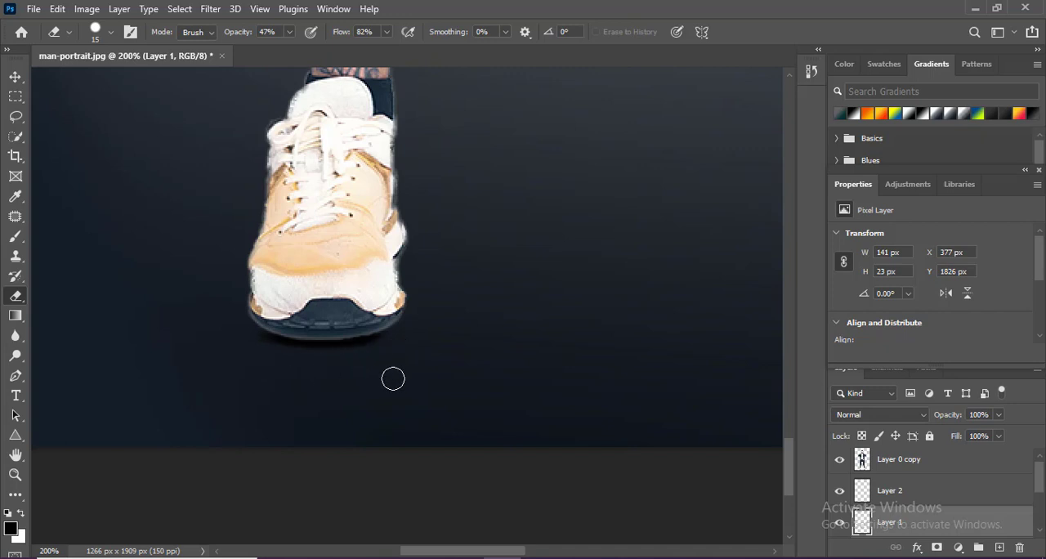
- Scale the height of the left shoe's shadow to 91.43%
{"action": "scroll", "coordinate": [601, 445], "scroll_direction": "up", "scroll_amount": 2}
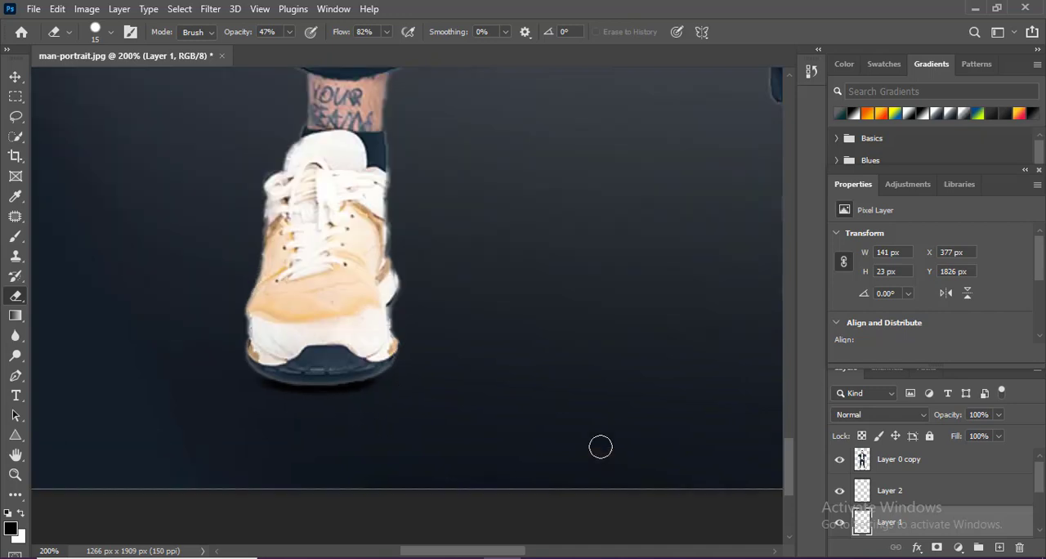
{"action": "key", "text": "ctrl+0"}
{"action": "left_click", "coordinate": [369, 470], "text": "ctrl"}
{"action": "left_click", "coordinate": [369, 470], "text": "ctrl"}
{"action": "left_click", "coordinate": [370, 470], "text": "ctrl"}
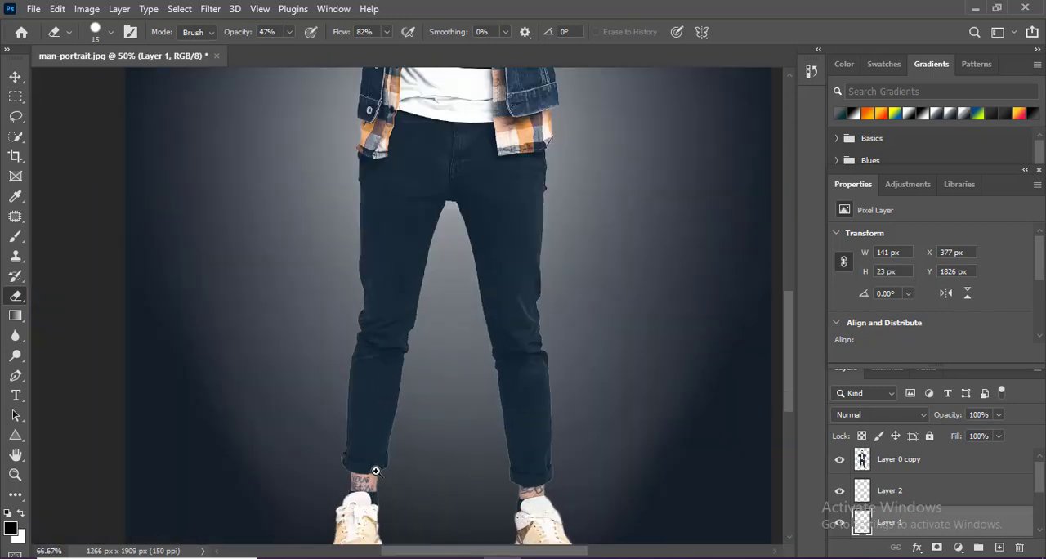
{"action": "left_click", "coordinate": [369, 470], "text": "ctrl"}
{"action": "left_click_drag", "start_coordinate": [370, 466], "coordinate": [423, 238]}
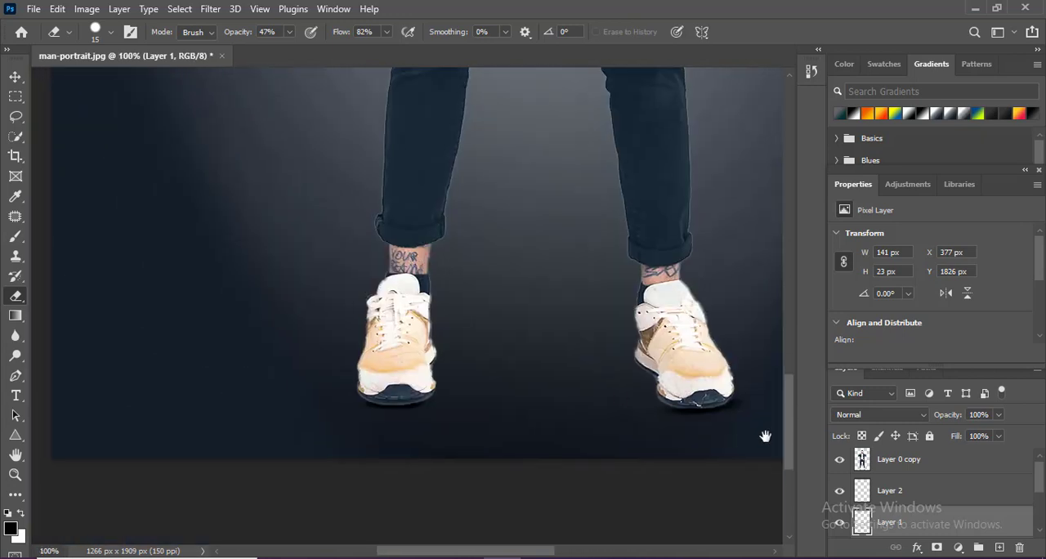
{"action": "left_click", "coordinate": [913, 464]}
{"action": "left_click", "coordinate": [895, 495]}
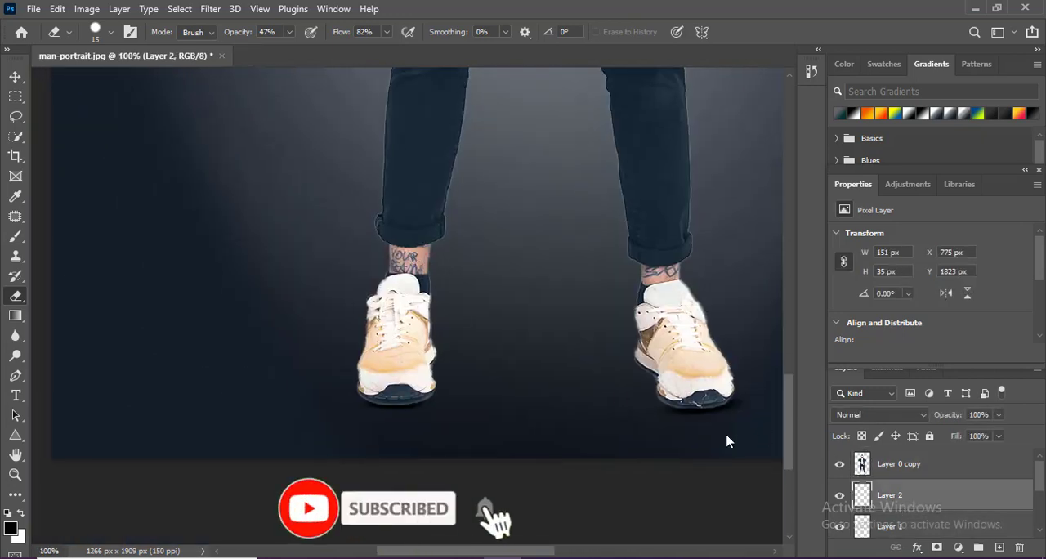
{"action": "left_click", "coordinate": [615, 380], "text": "ctrl"}
{"action": "left_click_drag", "start_coordinate": [616, 380], "coordinate": [330, 313]}
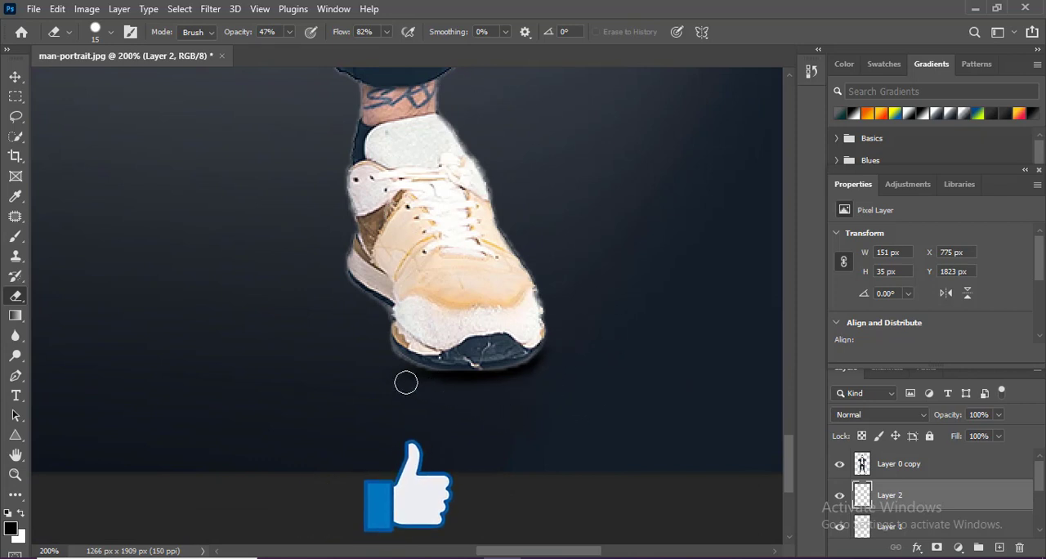
{"action": "key", "text": "v"}
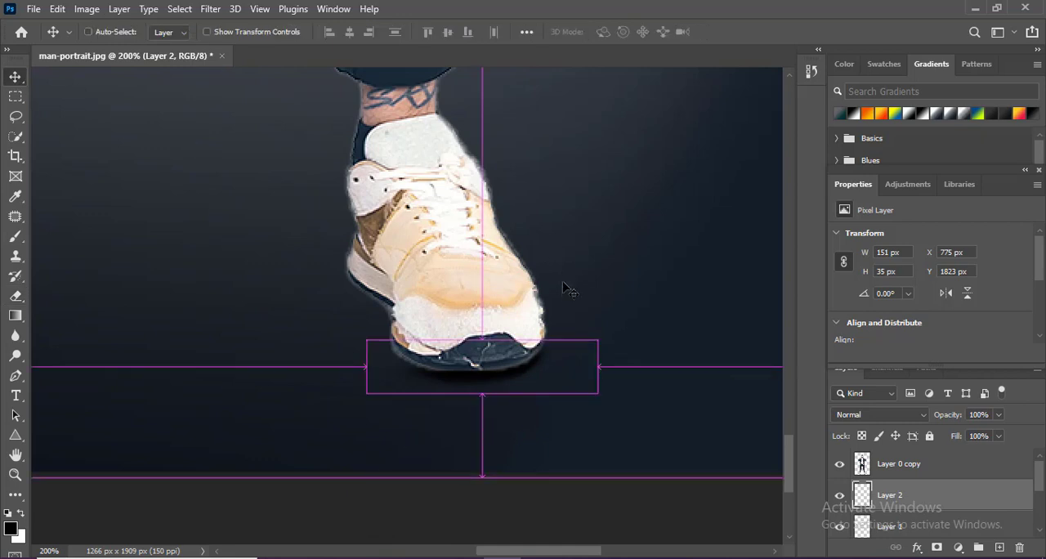
{"action": "key", "text": "ctrl+t"}
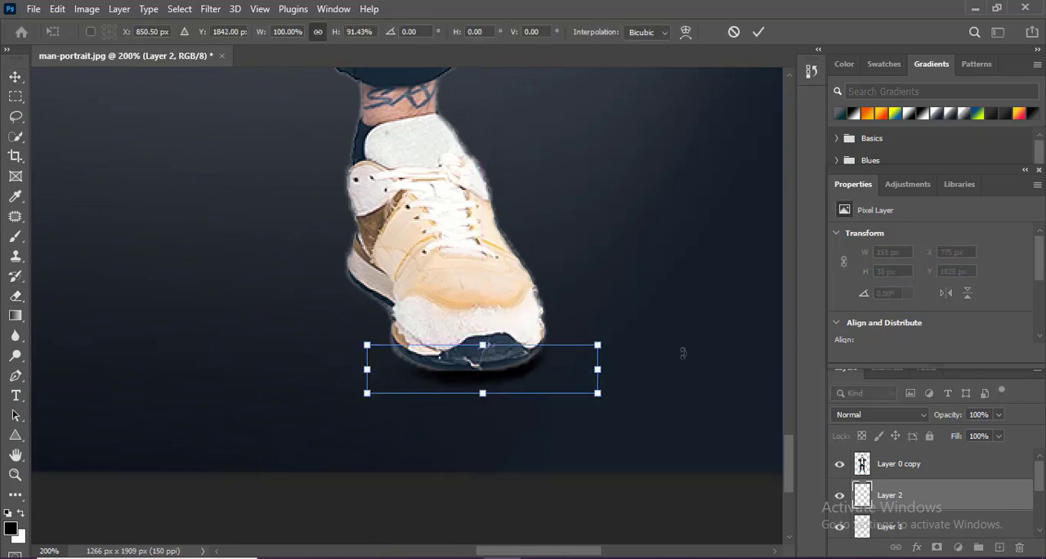
{"action": "key", "text": "Return"}
- Nudge the left shoe's shadow up and slightly left so it sits against the sole
{"action": "key", "text": "Up"}
{"action": "key", "text": "Up"}
{"action": "key", "text": "Up"}
{"action": "key", "text": "Up"}
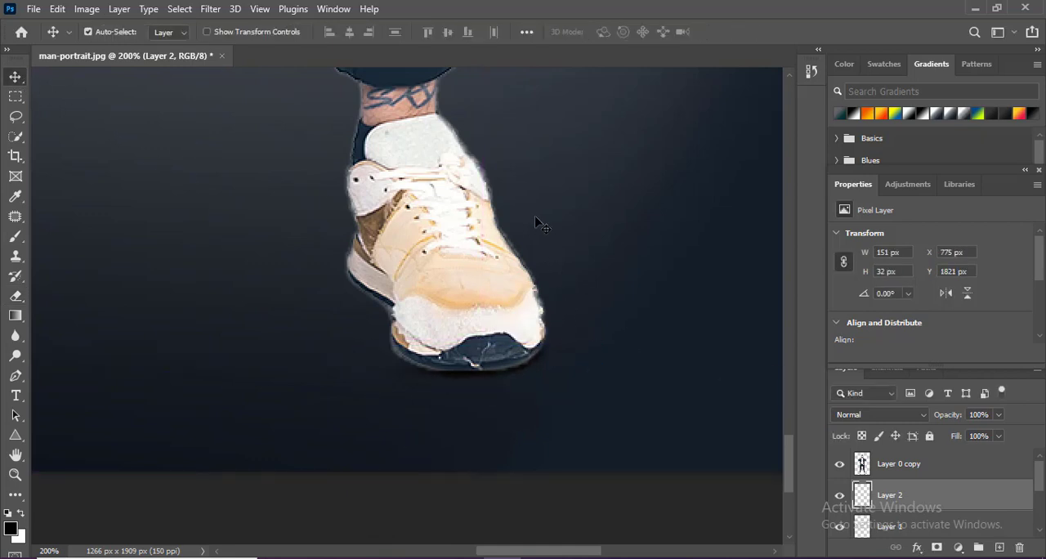
{"action": "key", "text": "Down"}
{"action": "key", "text": "Down"}
{"action": "key", "text": "Down"}
{"action": "key", "text": "Left"}
- Combine both shoe shadow layers into one smart object and compare the image with it hidden and shown
{"action": "key", "text": "ctrl+0"}
{"action": "left_click", "coordinate": [903, 533], "text": "ctrl"}
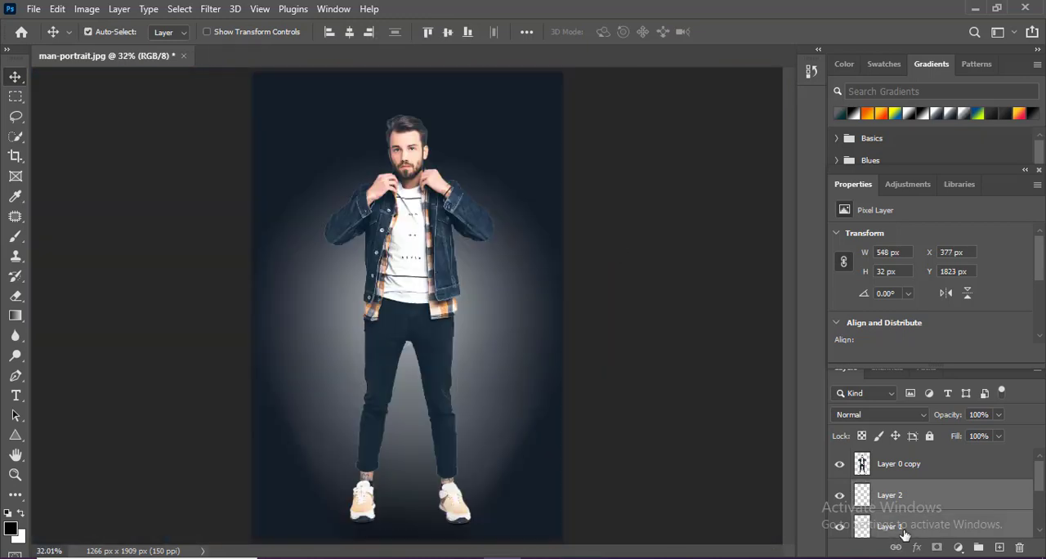
{"action": "right_click", "coordinate": [908, 532]}
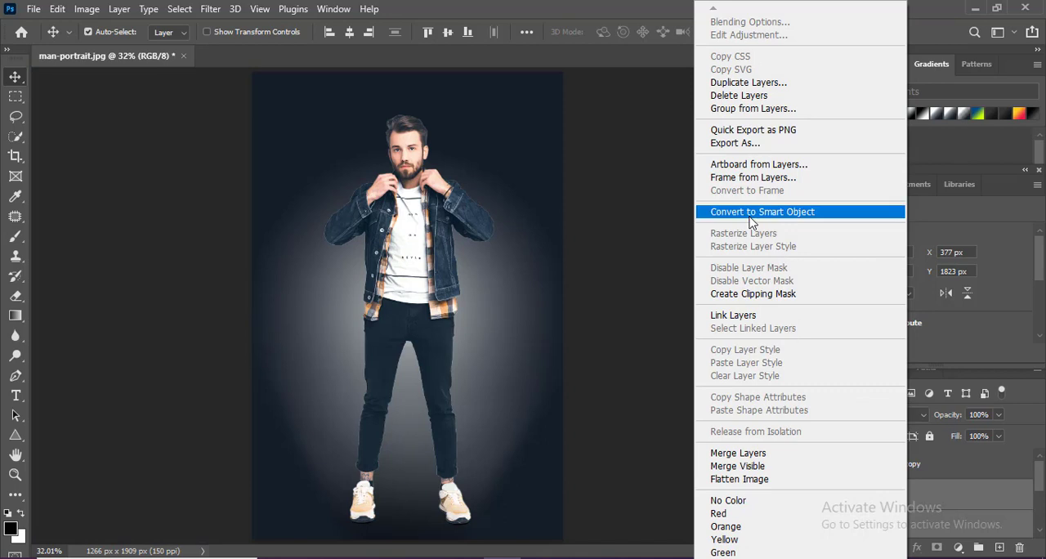
{"action": "left_click", "coordinate": [751, 214]}
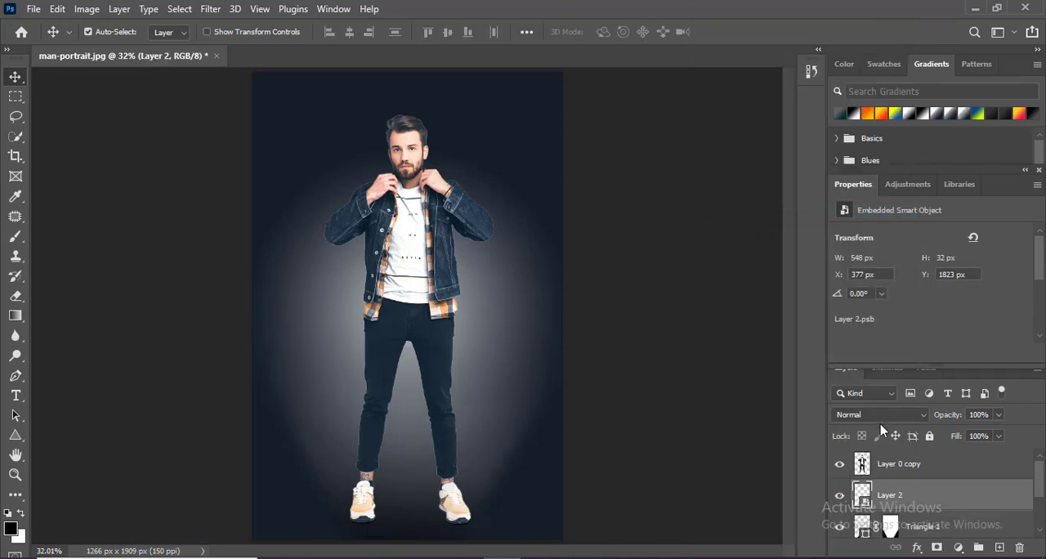
{"action": "left_click", "coordinate": [839, 495]}
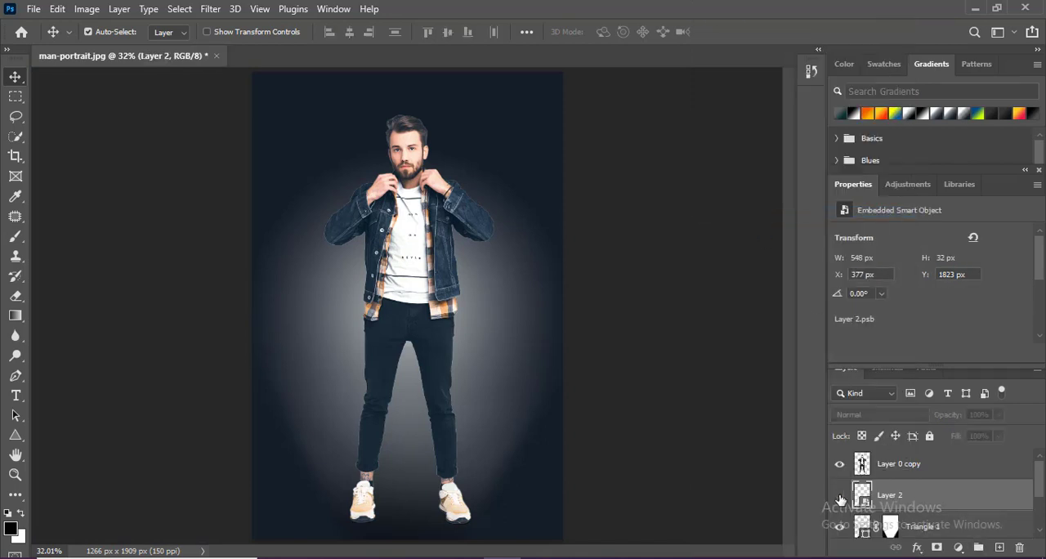
{"action": "left_click", "coordinate": [839, 495]}
{"action": "left_click", "coordinate": [839, 495]}
{"action": "left_click", "coordinate": [839, 495]}
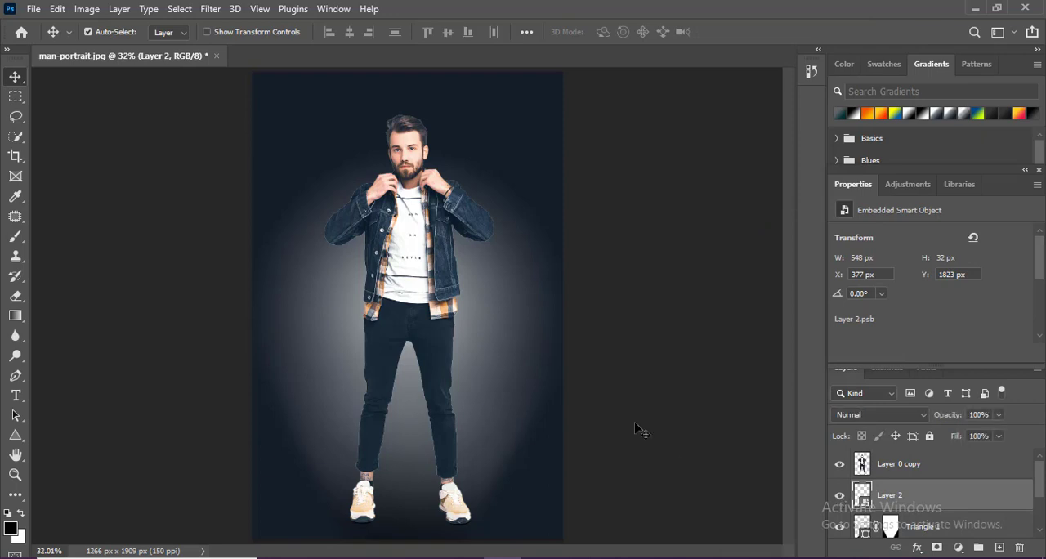
- Open the background gradient fill's white centre stop for colour editing
{"action": "scroll", "coordinate": [983, 507], "scroll_direction": "down", "scroll_amount": 1}
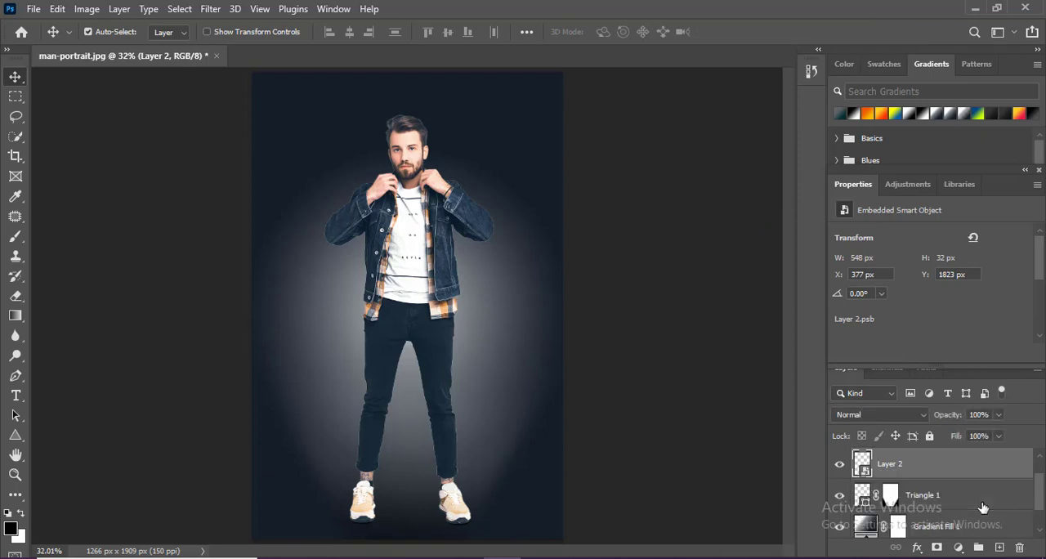
{"action": "double_click", "coordinate": [866, 527]}
{"action": "left_click_drag", "start_coordinate": [635, 101], "coordinate": [650, 91]}
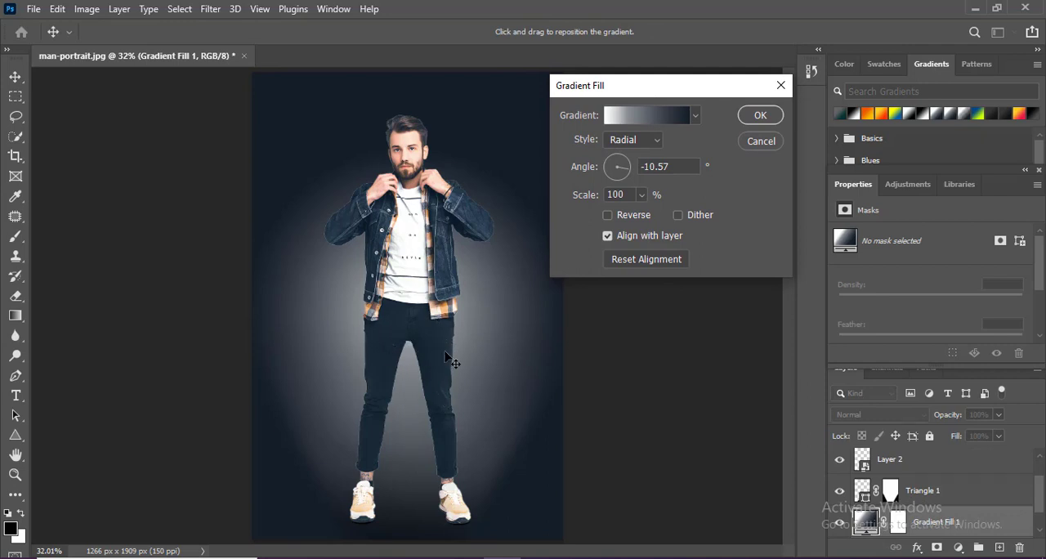
{"action": "left_click", "coordinate": [631, 117]}
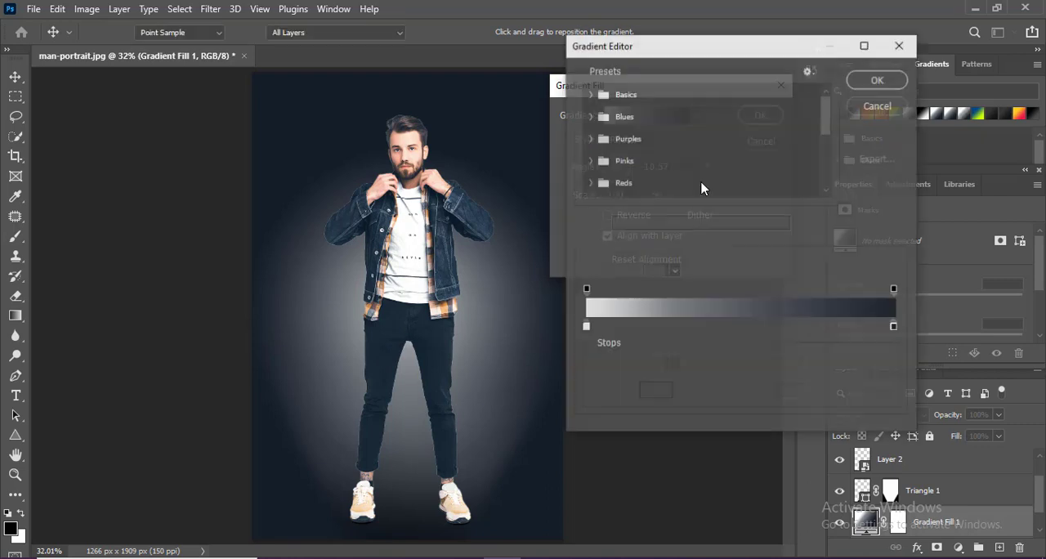
{"action": "double_click", "coordinate": [585, 327]}
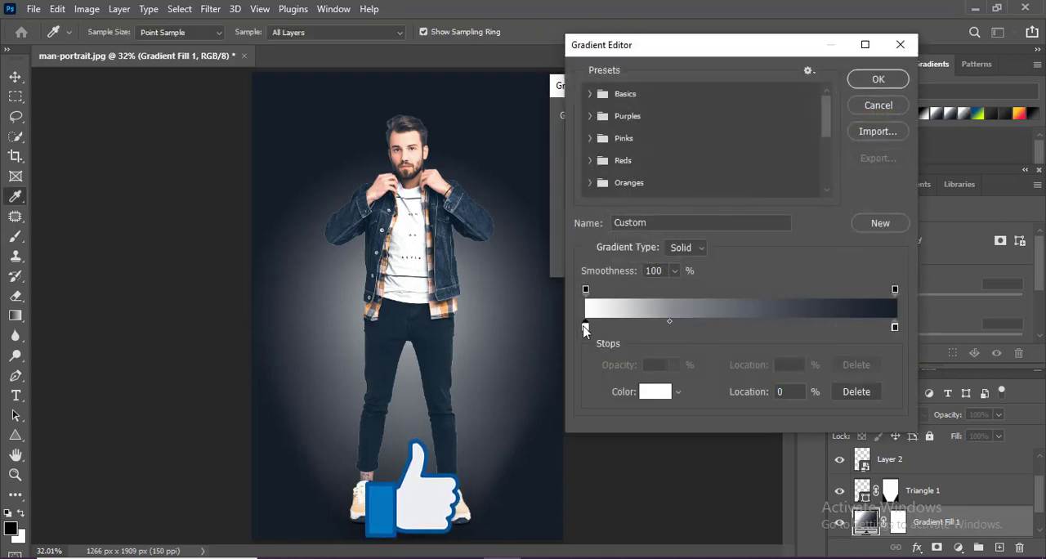
- Try yellow #ffd200 and blues #033b74 and #07488a as the background gradient's centre colour
{"action": "left_click", "coordinate": [764, 204]}
{"action": "left_click_drag", "start_coordinate": [785, 118], "coordinate": [834, 107]}
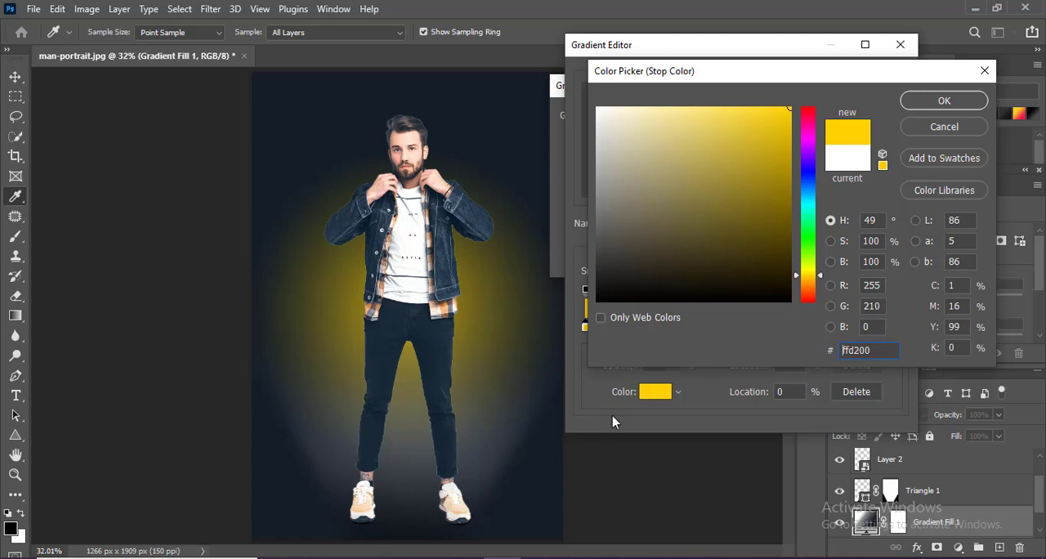
{"action": "left_click", "coordinate": [807, 188]}
{"action": "left_click", "coordinate": [786, 212]}
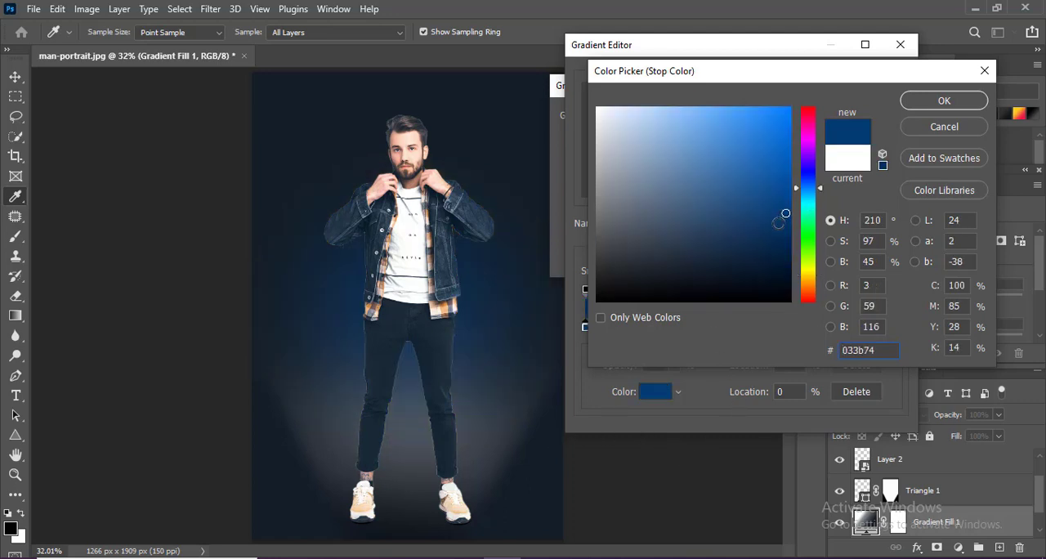
{"action": "left_click", "coordinate": [782, 196]}
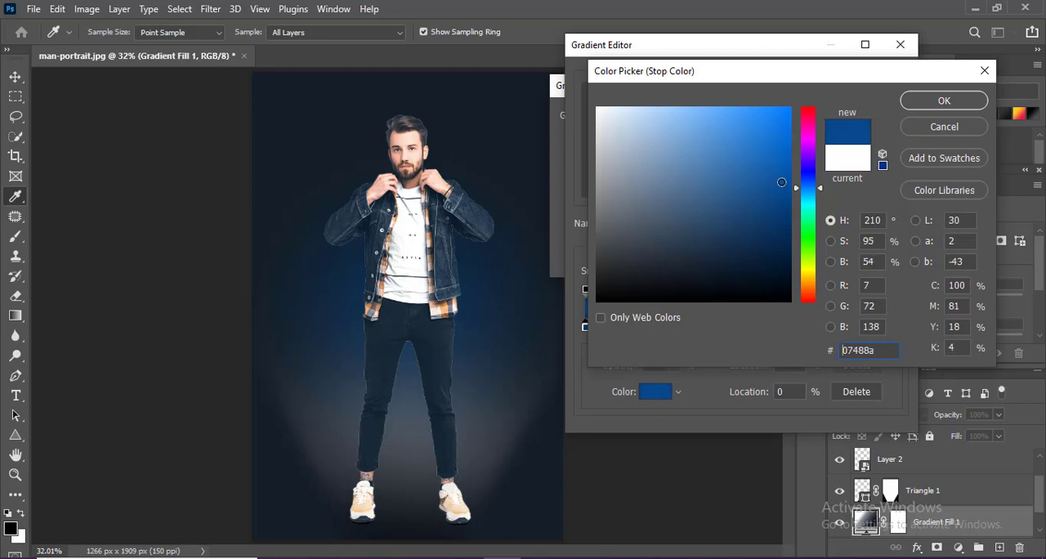
- Set the background gradient's centre stop to dark teal #014964 and accept the edited gradient
{"action": "left_click", "coordinate": [808, 195]}
{"action": "left_click", "coordinate": [788, 236]}
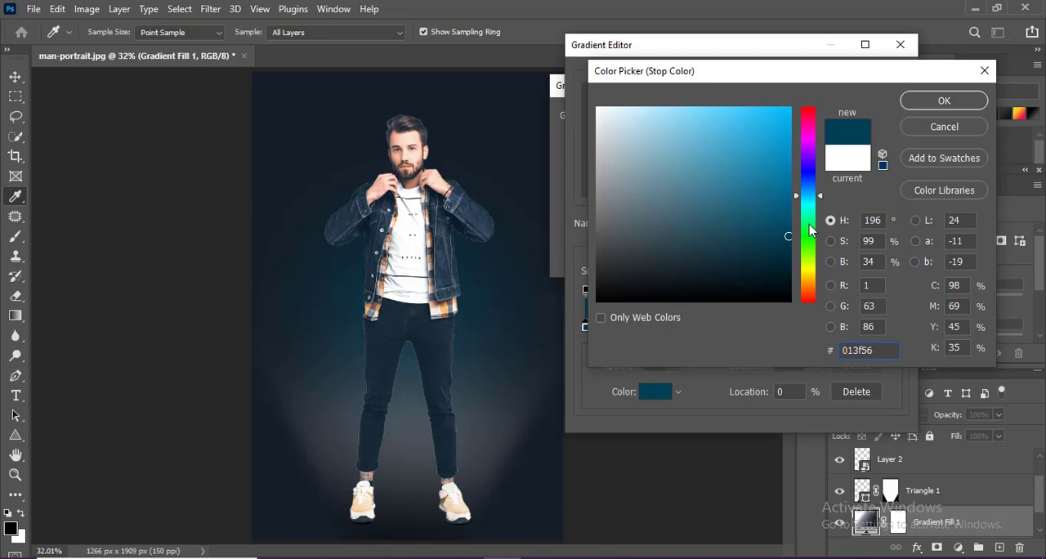
{"action": "left_click_drag", "start_coordinate": [789, 237], "coordinate": [789, 226]}
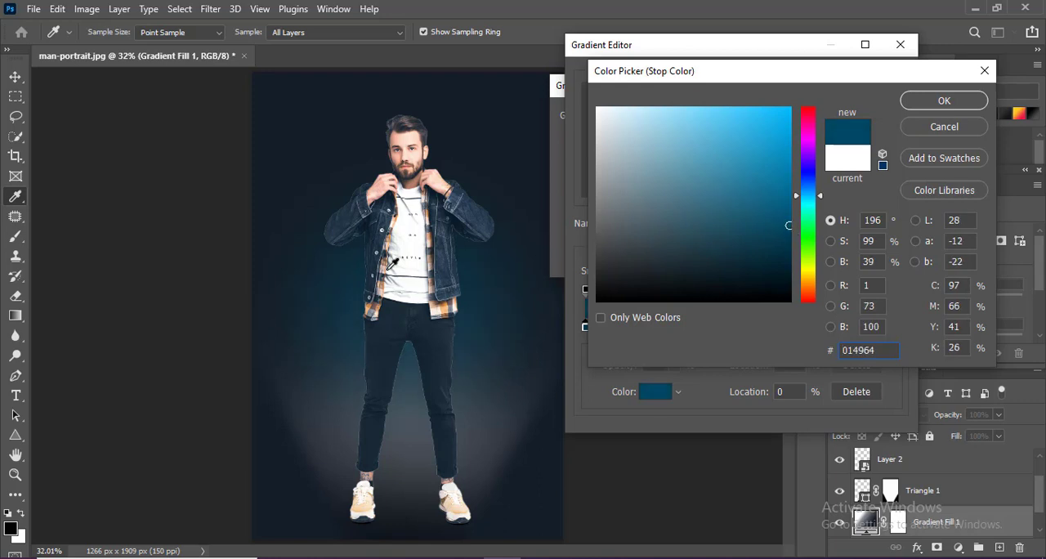
{"action": "left_click", "coordinate": [944, 101]}
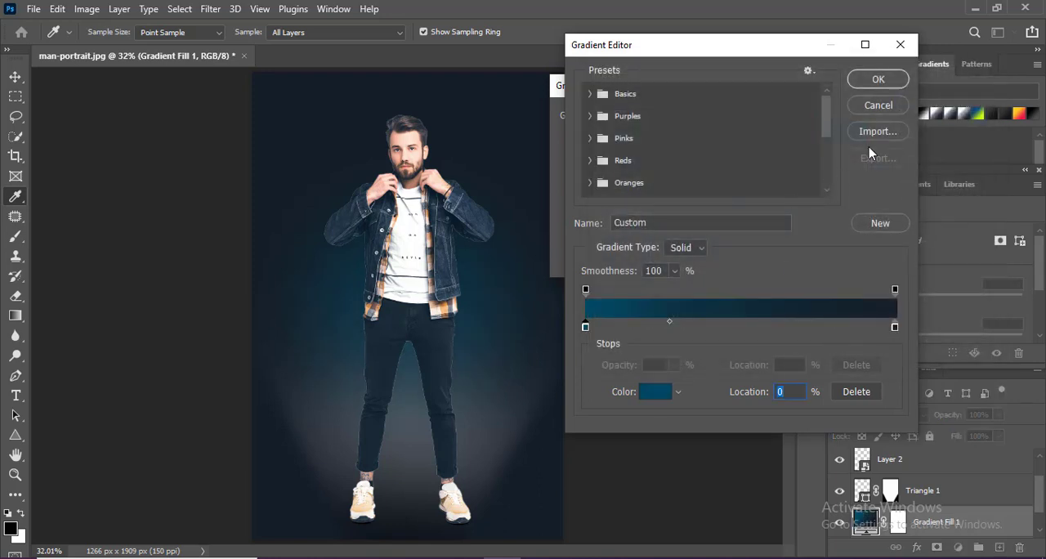
{"action": "left_click", "coordinate": [876, 82]}
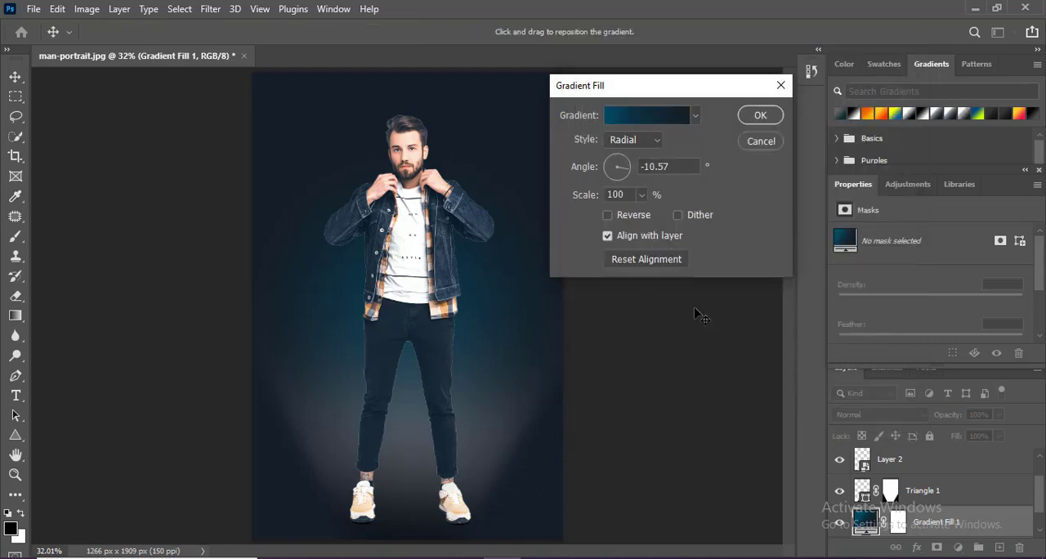